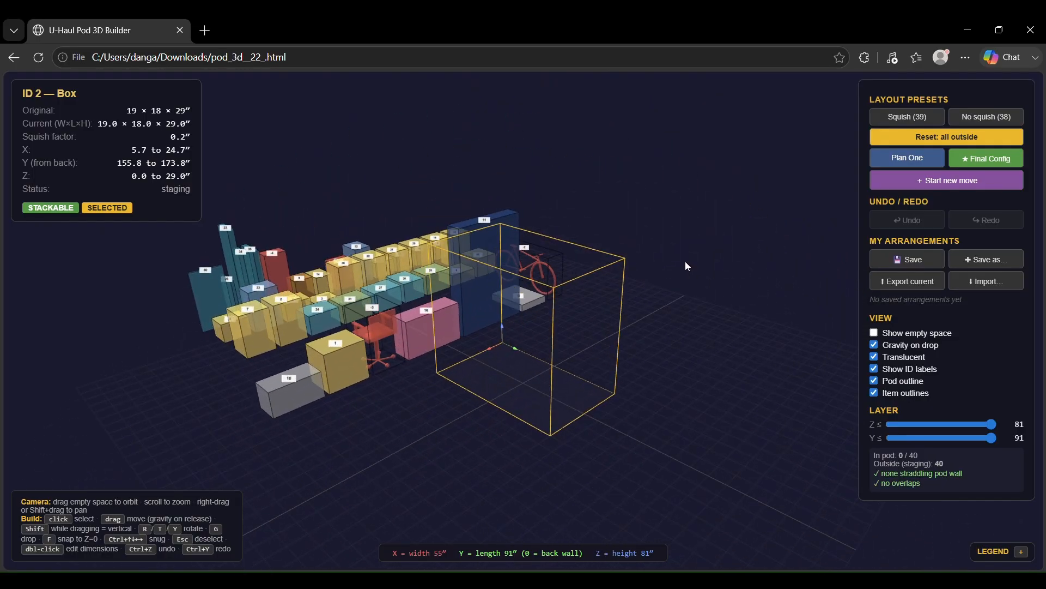
Step: Deselect the box and examine the empty pod and the staged items around it from several angles
{"action": "left_click", "coordinate": [522, 397]}
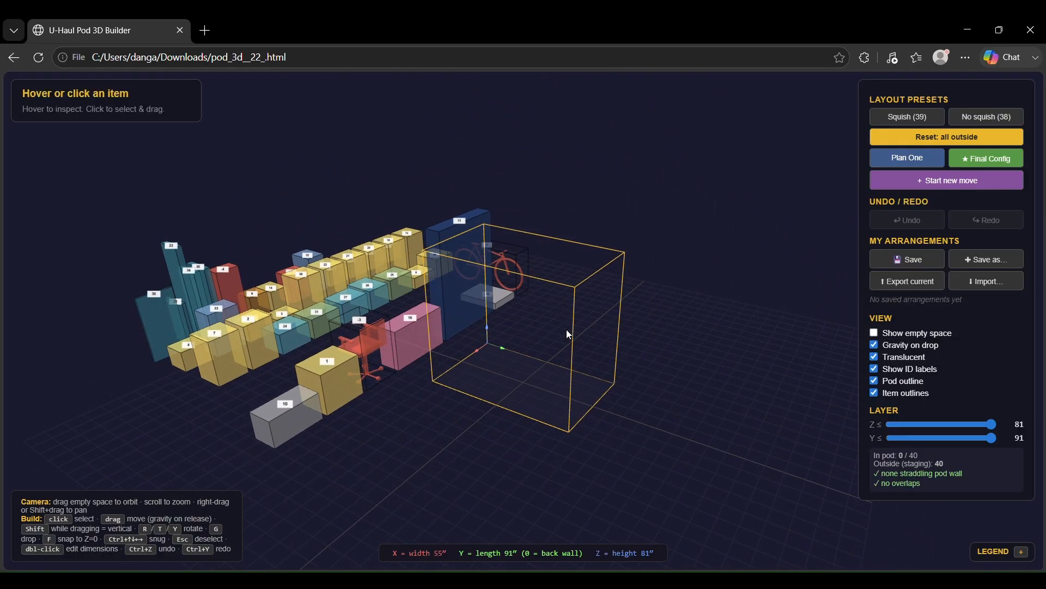
{"action": "left_click_drag", "start_coordinate": [639, 296], "coordinate": [616, 326]}
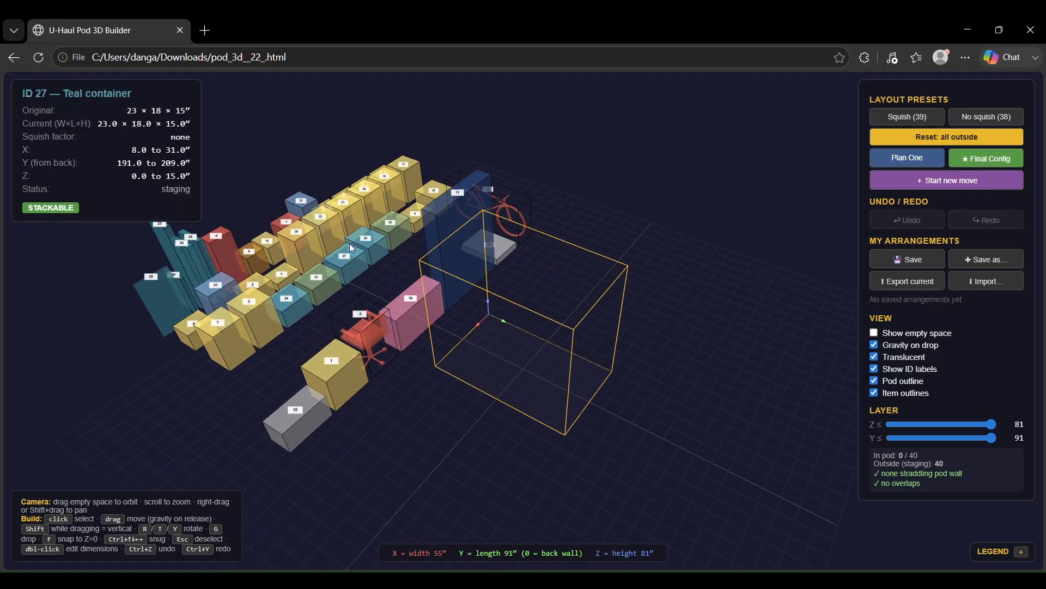
{"action": "left_click_drag", "start_coordinate": [656, 351], "coordinate": [606, 305]}
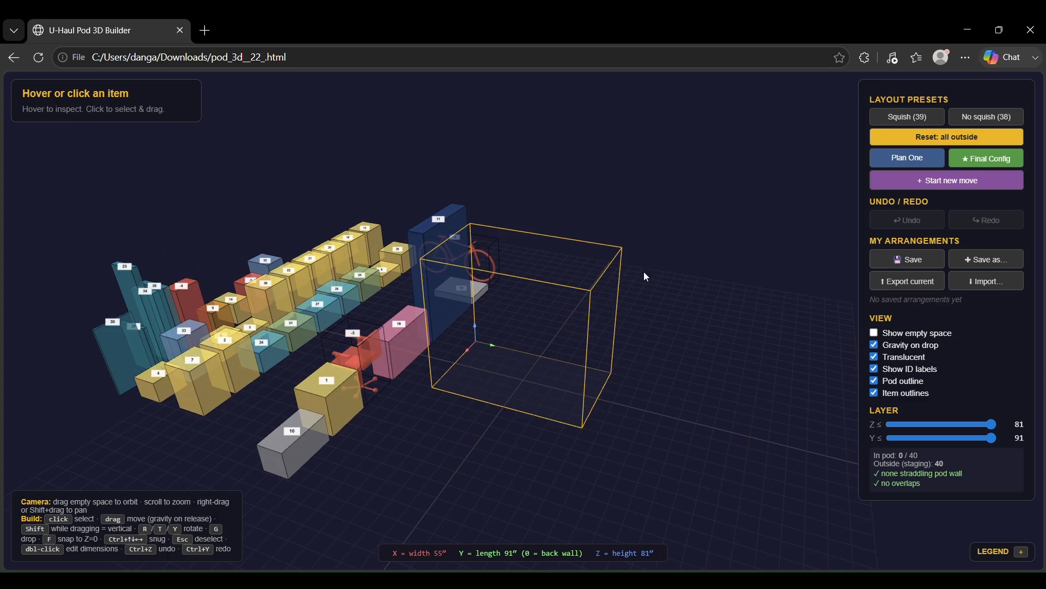
{"action": "mouse_move", "coordinate": [643, 271]}
{"action": "left_mouse_down"}
{"action": "mouse_move", "coordinate": [542, 315]}
{"action": "mouse_move", "coordinate": [472, 312]}
{"action": "mouse_move", "coordinate": [642, 279]}
{"action": "left_mouse_up"}
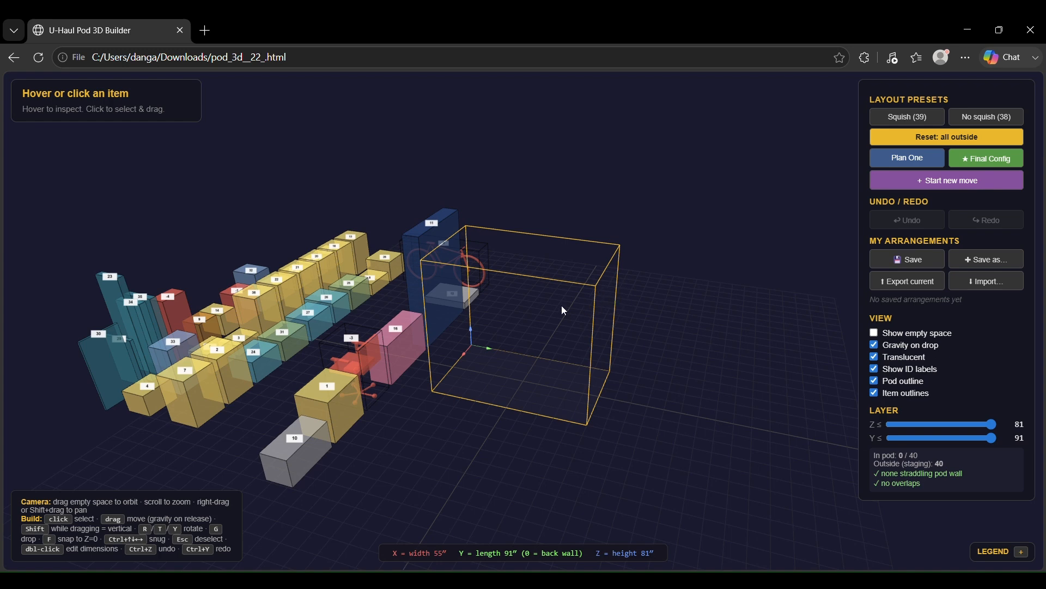
{"action": "mouse_move", "coordinate": [663, 242]}
{"action": "left_mouse_down"}
{"action": "mouse_move", "coordinate": [600, 303]}
{"action": "mouse_move", "coordinate": [584, 279]}
{"action": "mouse_move", "coordinate": [603, 245]}
{"action": "mouse_move", "coordinate": [655, 235]}
{"action": "left_mouse_up"}
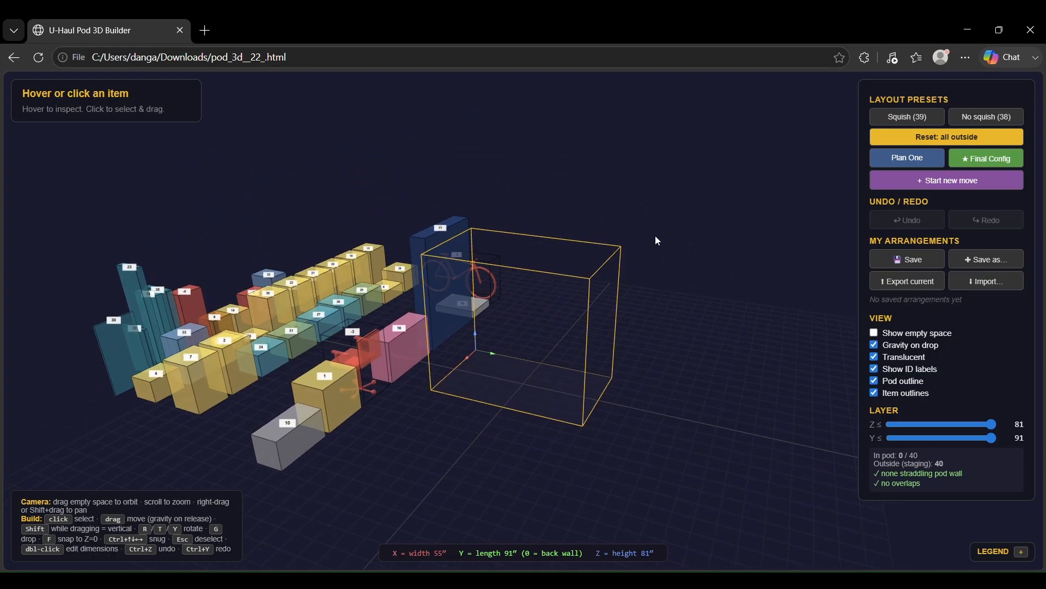
{"action": "mouse_move", "coordinate": [405, 339]}
{"action": "left_click_drag", "start_coordinate": [605, 278], "coordinate": [537, 325]}
{"action": "mouse_move", "coordinate": [302, 300]}
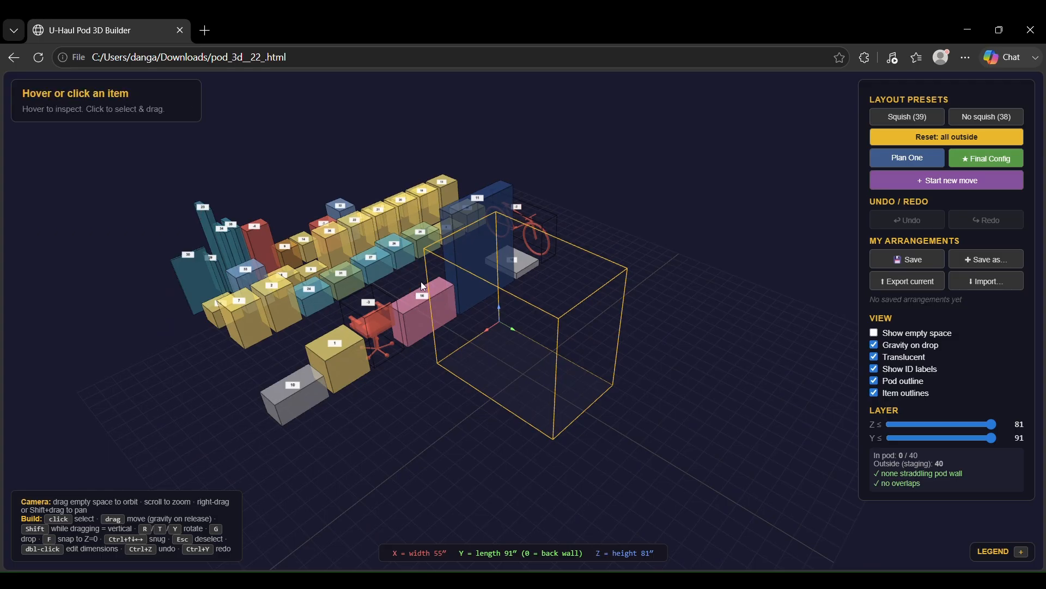
{"action": "left_click_drag", "start_coordinate": [593, 277], "coordinate": [613, 251]}
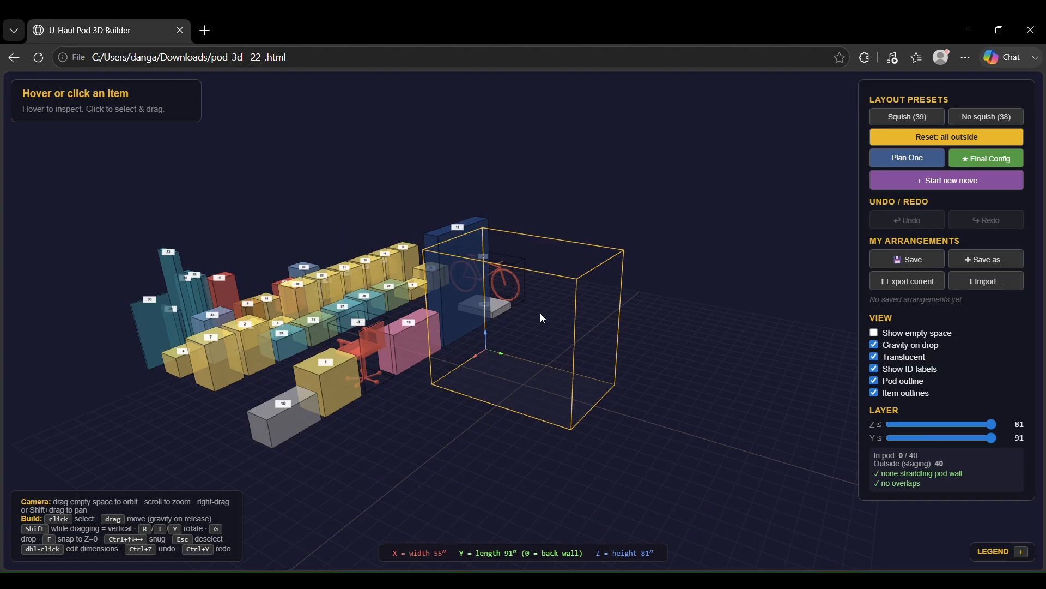
{"action": "left_click_drag", "start_coordinate": [540, 313], "coordinate": [571, 358]}
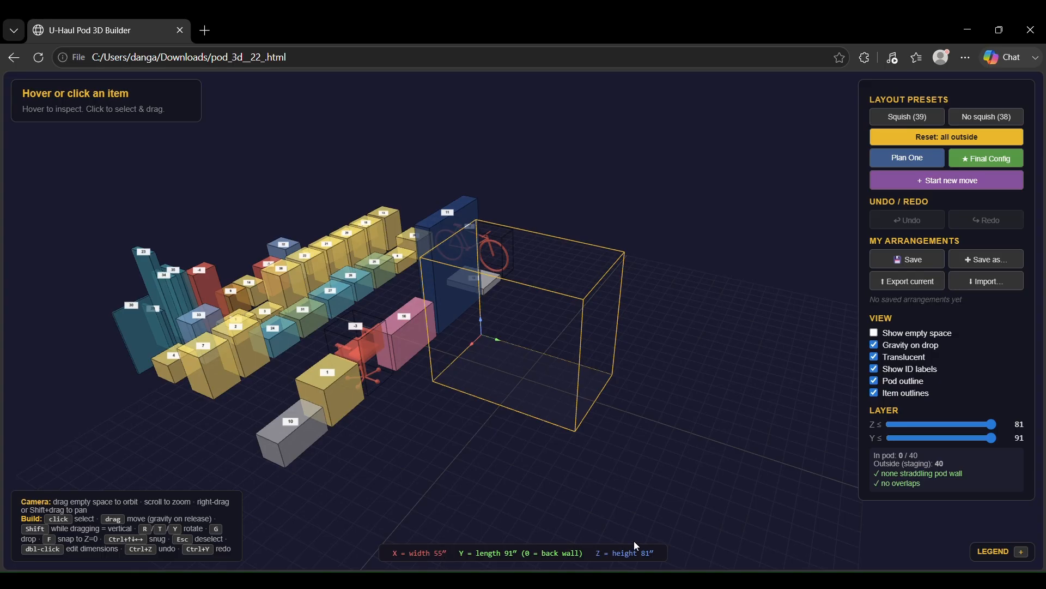
{"action": "mouse_move", "coordinate": [653, 360]}
{"action": "left_mouse_down"}
{"action": "mouse_move", "coordinate": [606, 372]}
{"action": "mouse_move", "coordinate": [614, 349]}
{"action": "mouse_move", "coordinate": [634, 353]}
{"action": "left_mouse_up"}
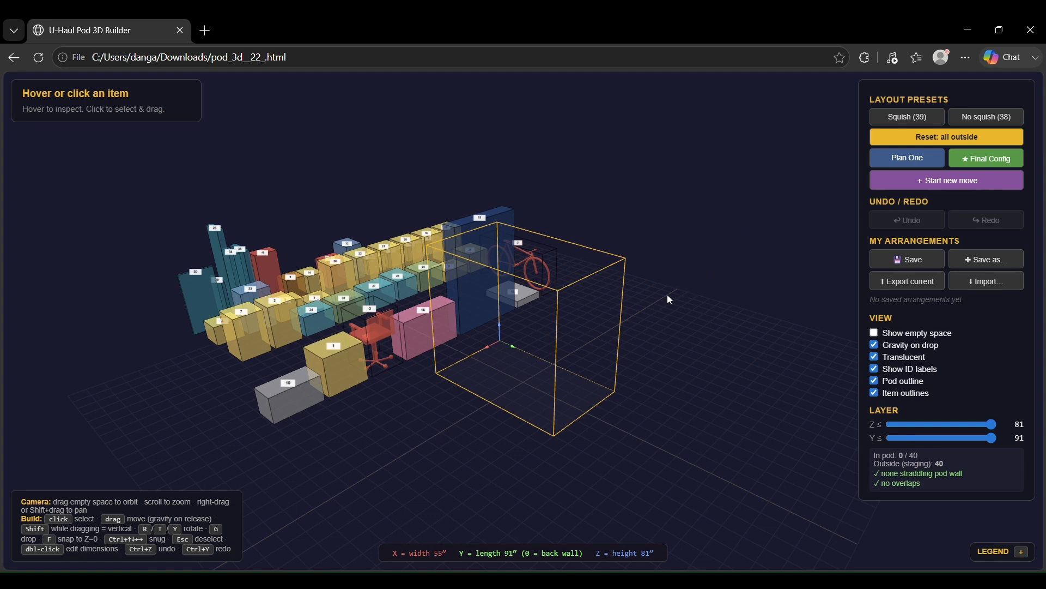
Step: Review the new-move form's pod dimensions and inventory CSV entry, and dismiss it without starting a move
{"action": "left_click", "coordinate": [953, 185]}
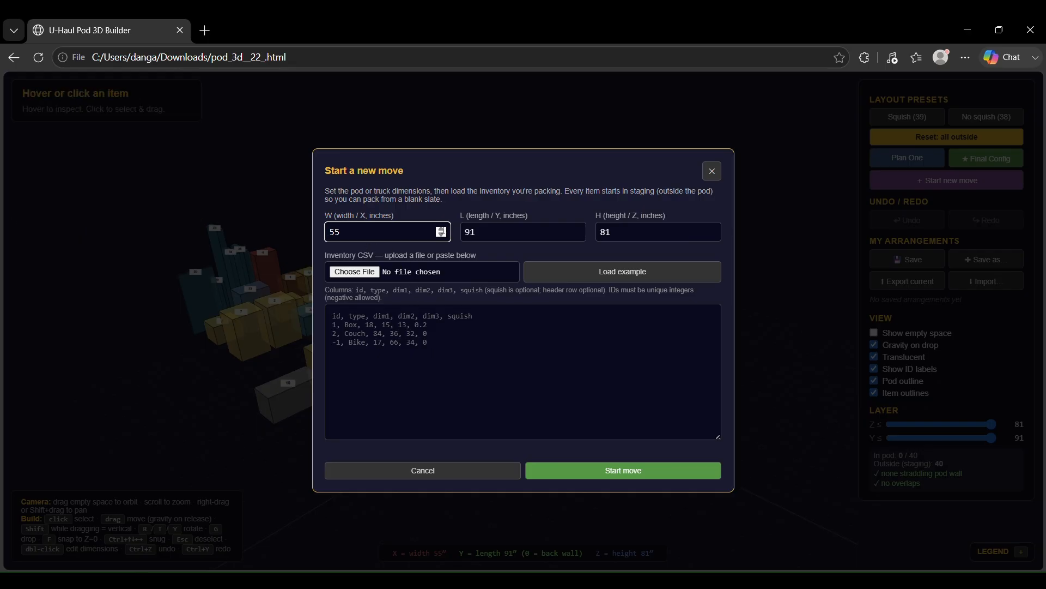
{"action": "type", "text": ".1"}
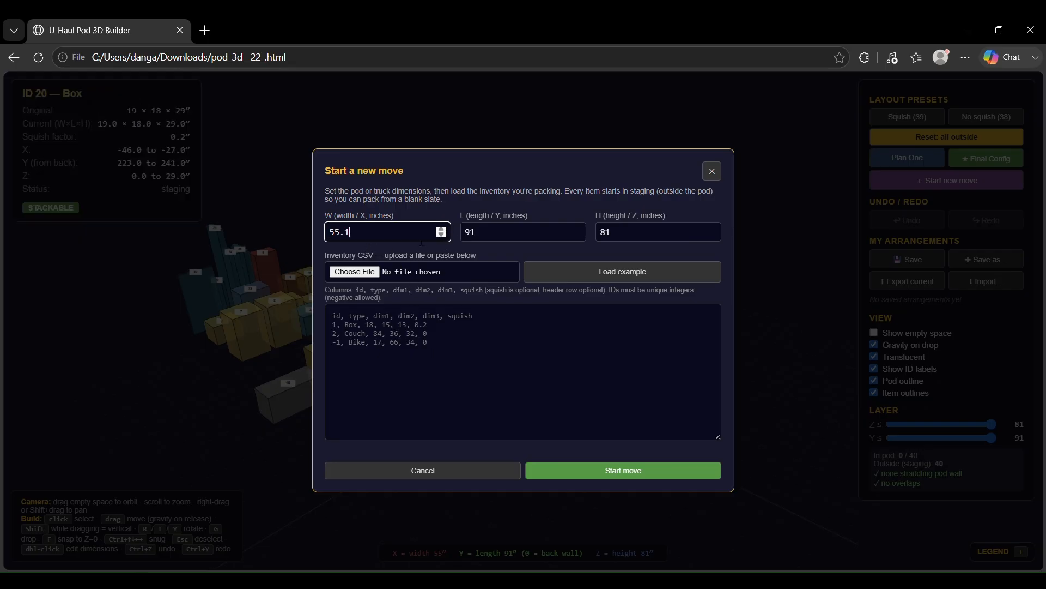
{"action": "key", "text": "BackSpace"}
{"action": "key", "text": "BackSpace"}
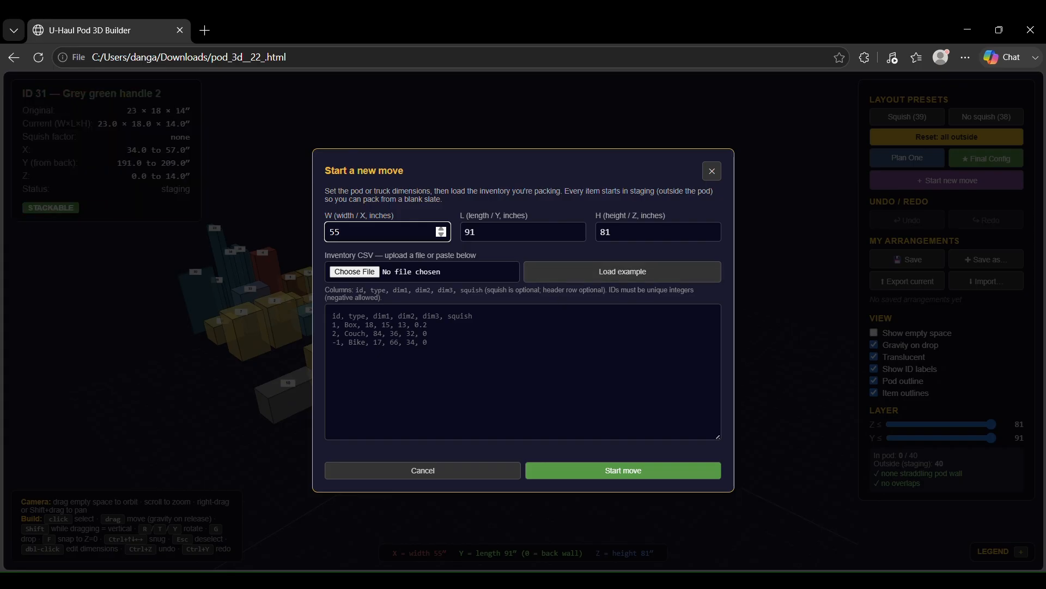
{"action": "left_click", "coordinate": [480, 349]}
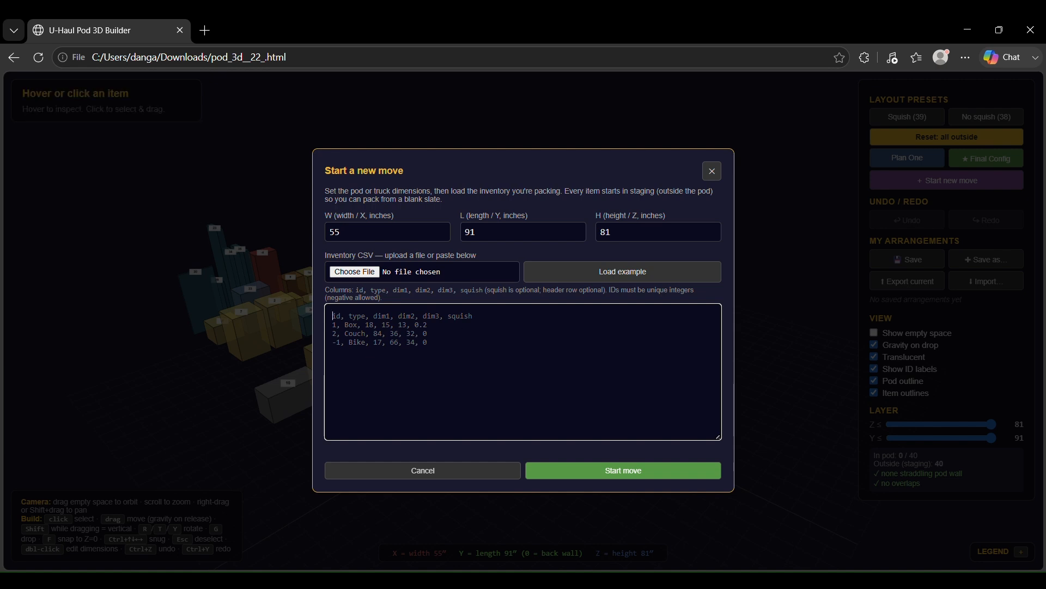
{"action": "left_click", "coordinate": [713, 171]}
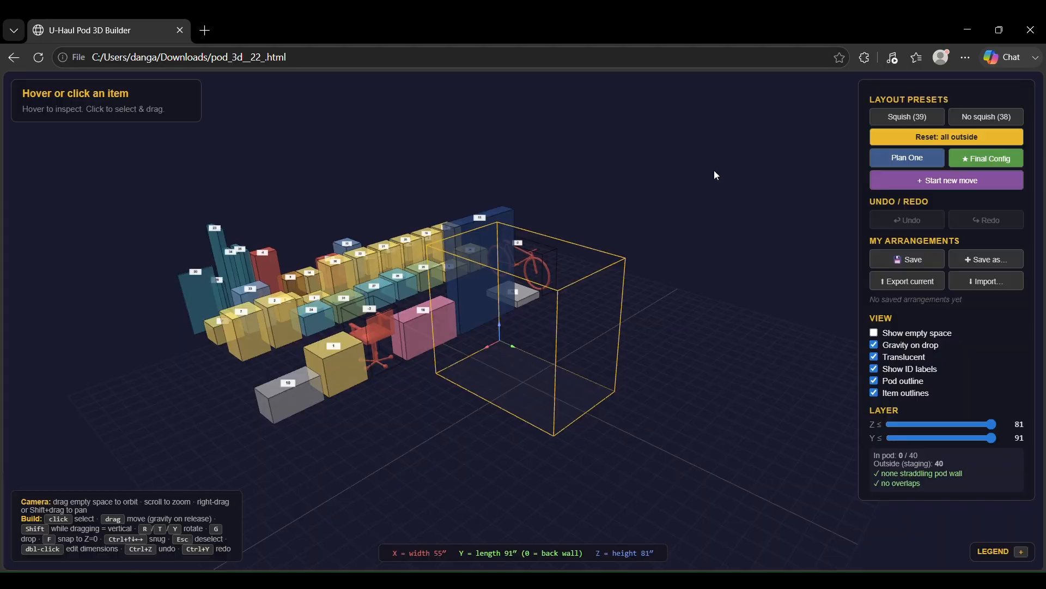
Step: Select the bed and try out its squish adjustment, leaving its dimensions at 54 × 11 × 75 inches
{"action": "left_click_drag", "start_coordinate": [668, 329], "coordinate": [591, 406]}
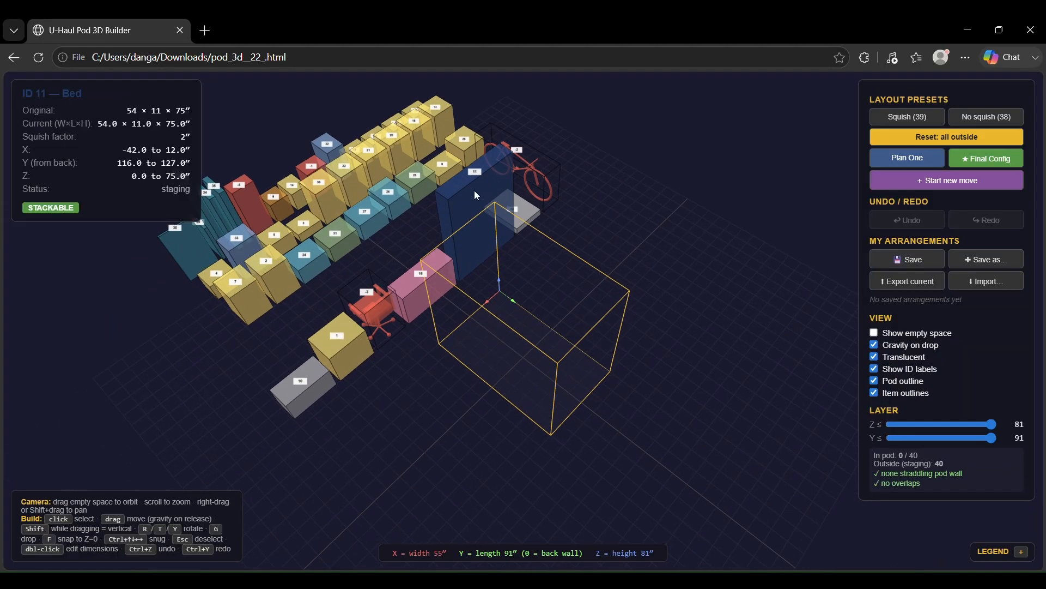
{"action": "left_click", "coordinate": [475, 192]}
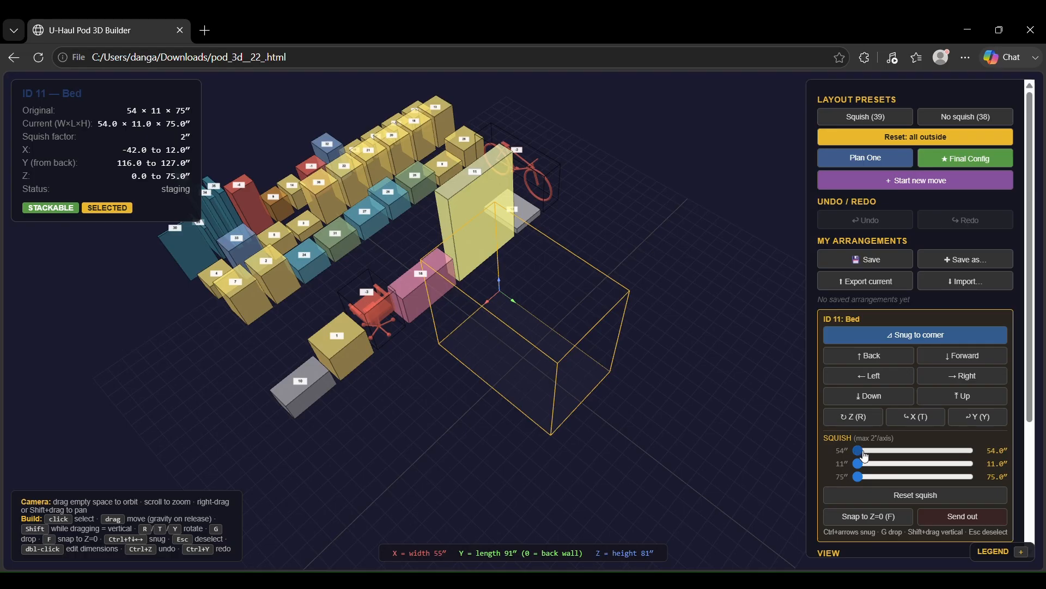
{"action": "left_click_drag", "start_coordinate": [865, 457], "coordinate": [849, 482]}
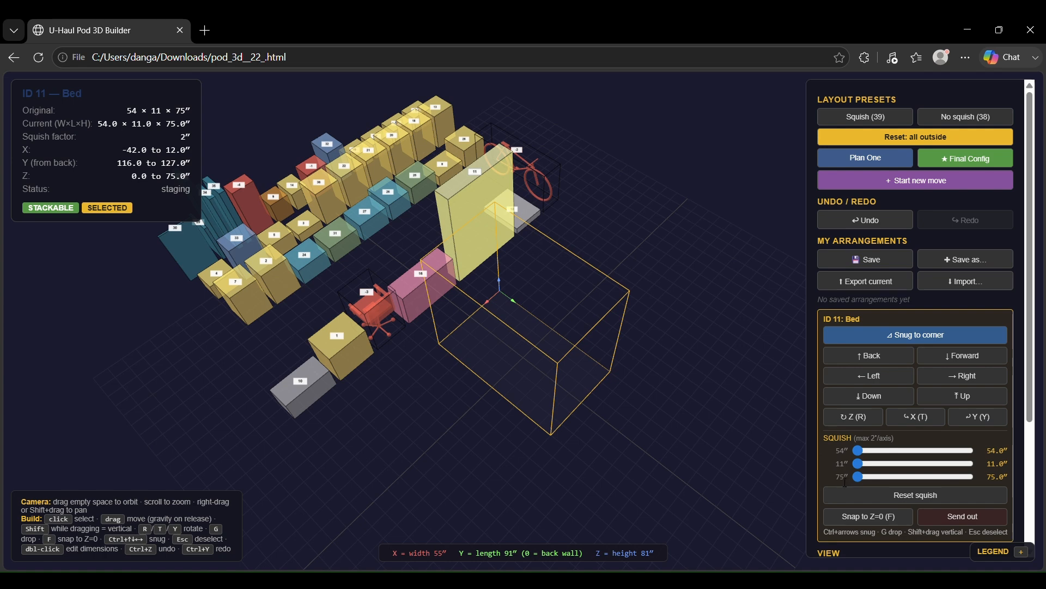
Step: Look at the staged items from another angle and revisit the new-move form, cancelling it without starting a move
{"action": "left_click_drag", "start_coordinate": [498, 439], "coordinate": [500, 397]}
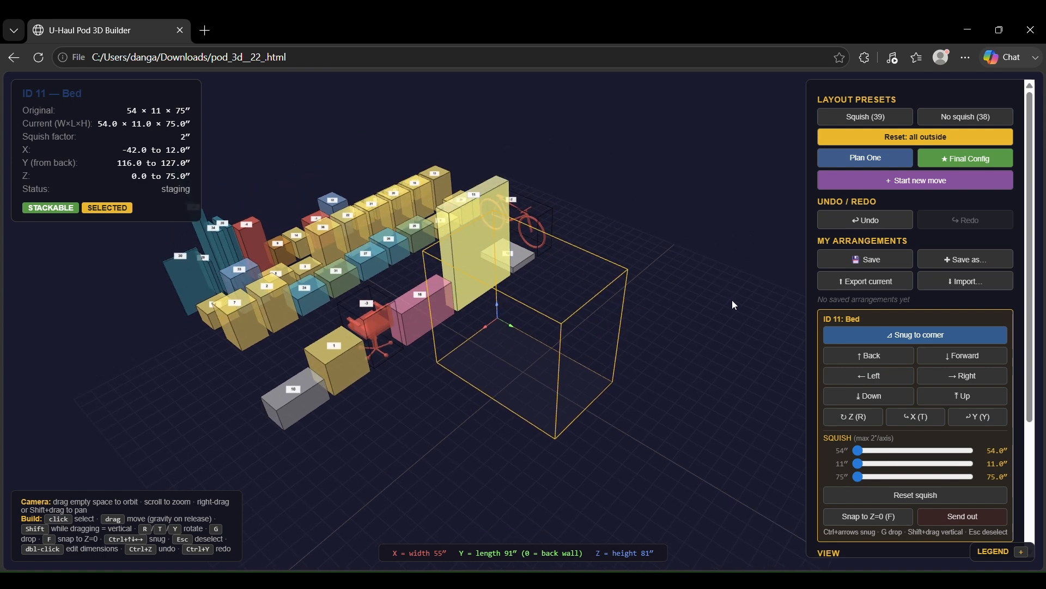
{"action": "mouse_move", "coordinate": [671, 309]}
{"action": "left_mouse_down"}
{"action": "mouse_move", "coordinate": [594, 348]}
{"action": "mouse_move", "coordinate": [656, 296]}
{"action": "left_mouse_up"}
{"action": "left_click", "coordinate": [943, 182]}
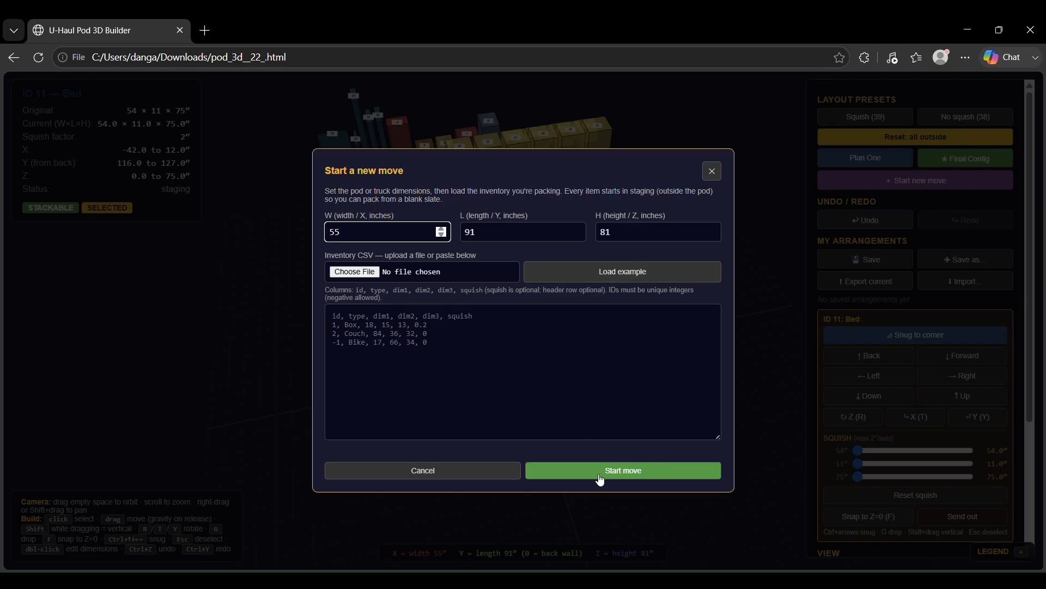
{"action": "left_click", "coordinate": [713, 171]}
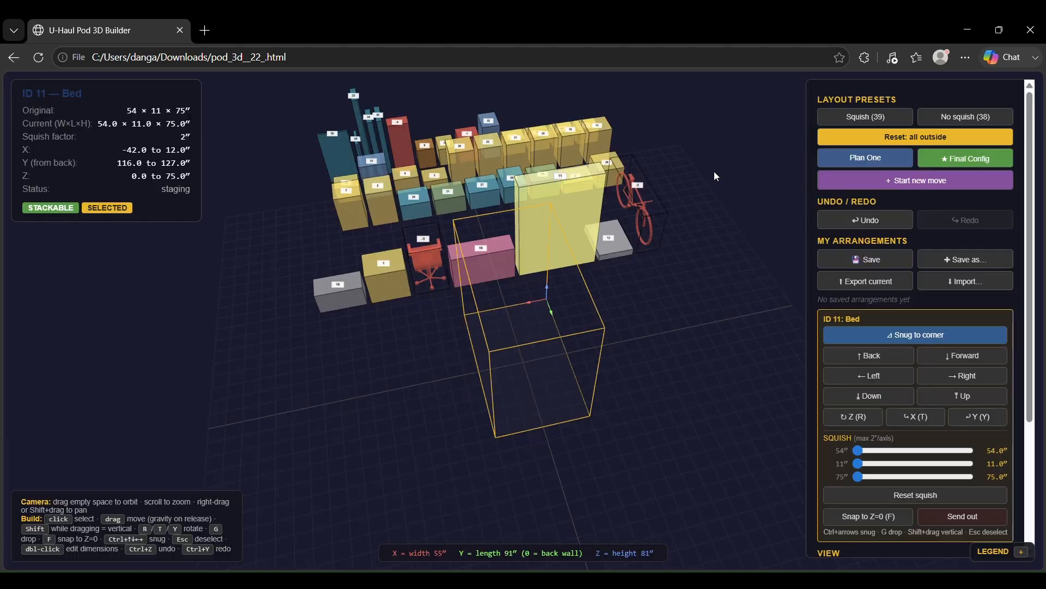
Step: Select box 1 and view the export JSON of the current arrangement, closing it without copying
{"action": "left_click_drag", "start_coordinate": [512, 364], "coordinate": [434, 360]}
{"action": "mouse_move", "coordinate": [339, 382]}
{"action": "left_mouse_down"}
{"action": "mouse_move", "coordinate": [528, 351]}
{"action": "mouse_move", "coordinate": [469, 334]}
{"action": "mouse_move", "coordinate": [338, 384]}
{"action": "left_mouse_up"}
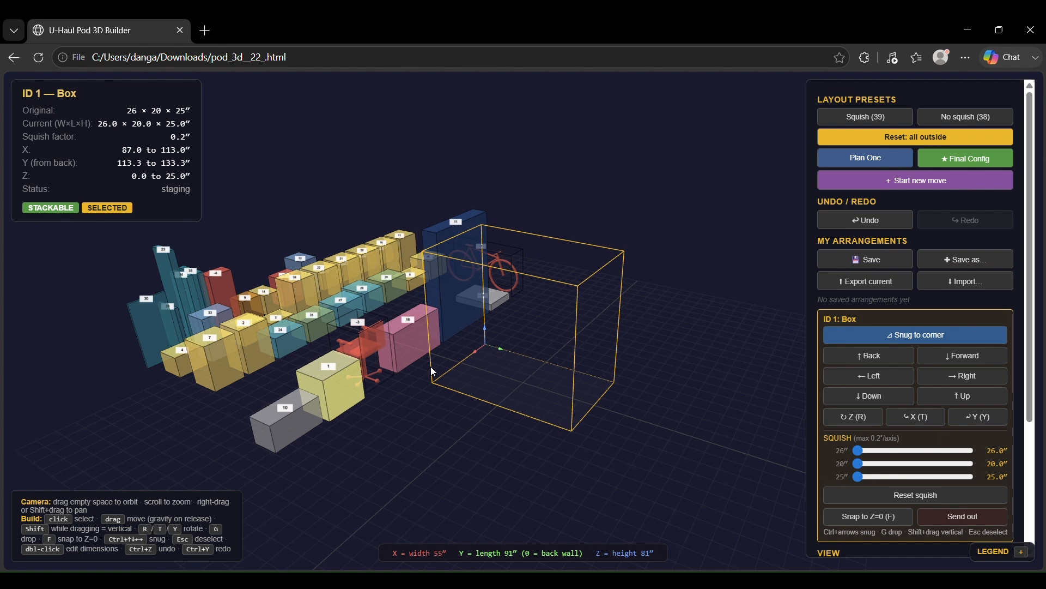
{"action": "left_click", "coordinate": [878, 289]}
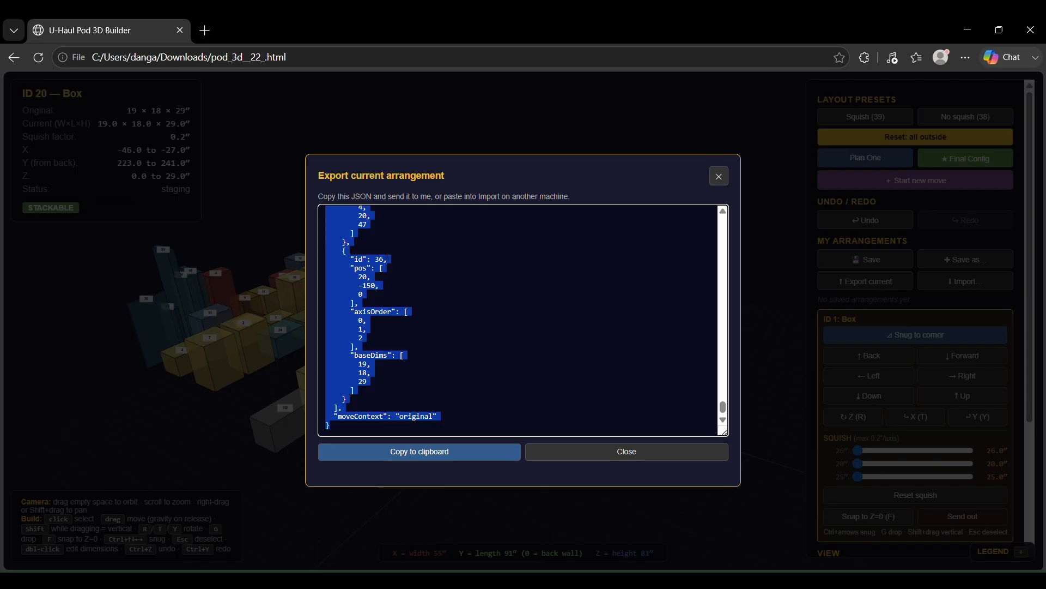
{"action": "left_click", "coordinate": [721, 178]}
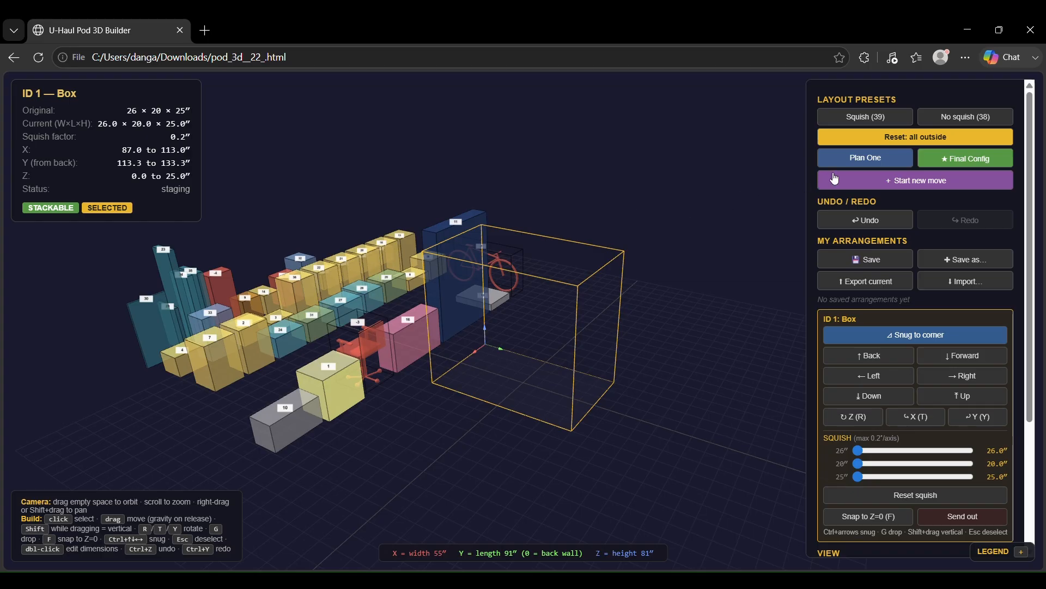
Step: Load the Squish (39) and No squish (38) layout presets and compare the packed pods and the items left outside
{"action": "left_click", "coordinate": [859, 127]}
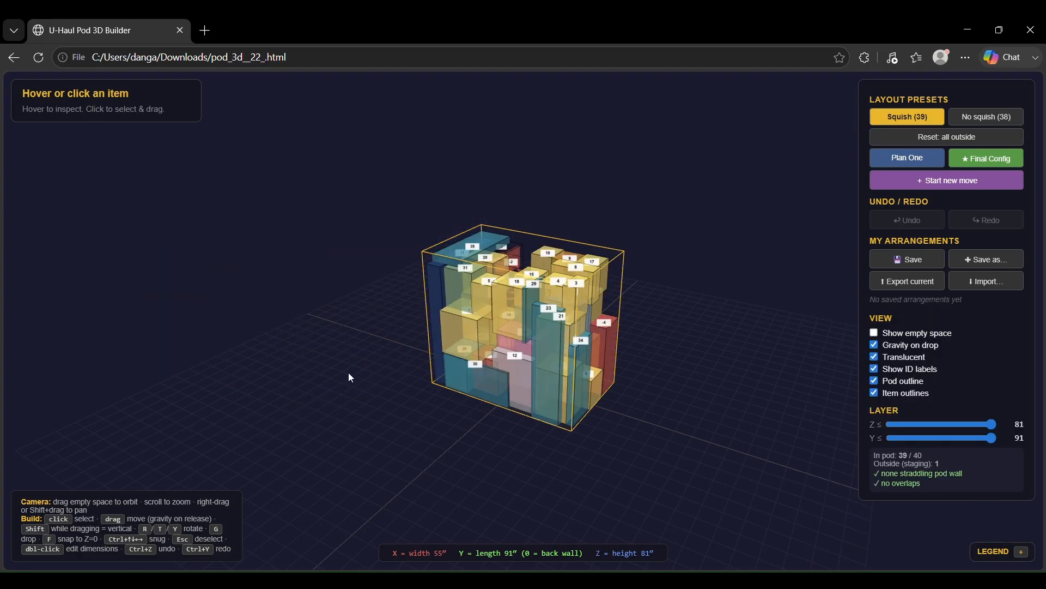
{"action": "left_click_drag", "start_coordinate": [350, 377], "coordinate": [670, 395]}
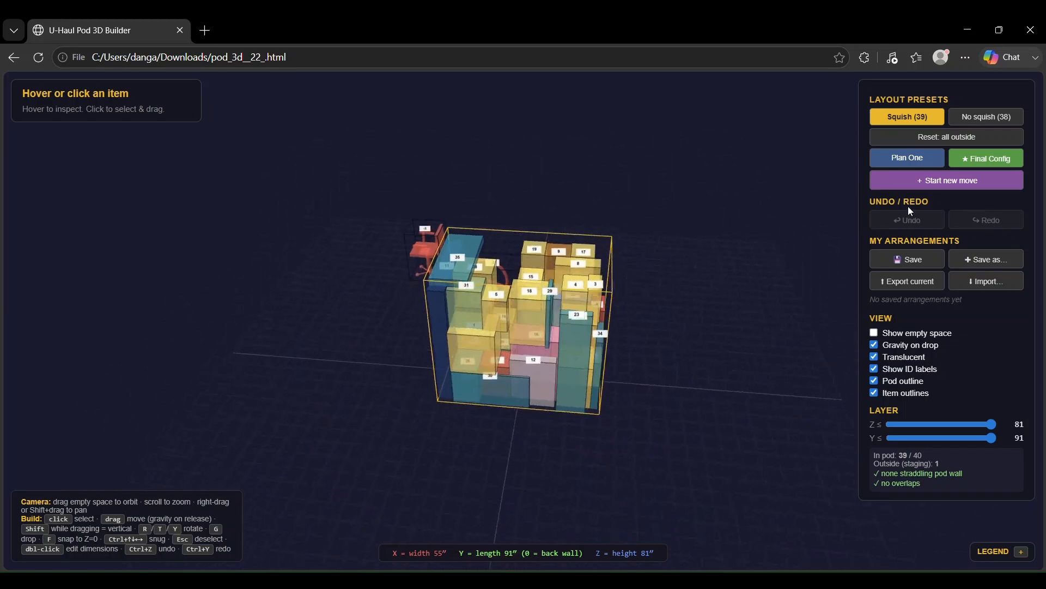
{"action": "left_click", "coordinate": [977, 117]}
{"action": "left_click_drag", "start_coordinate": [392, 428], "coordinate": [441, 415]}
{"action": "mouse_move", "coordinate": [359, 299]}
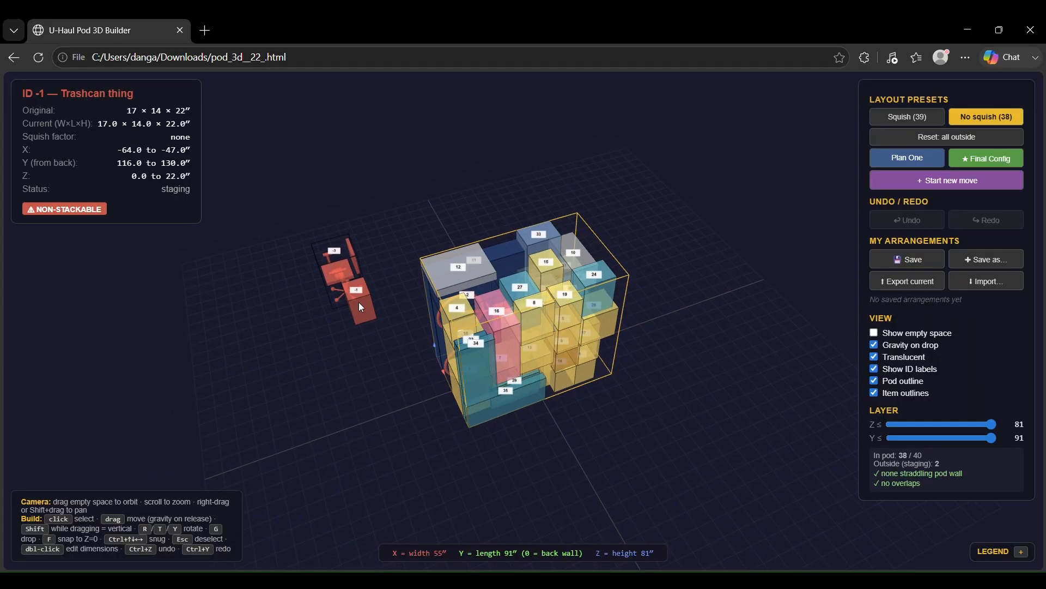
{"action": "left_click_drag", "start_coordinate": [686, 419], "coordinate": [690, 368]}
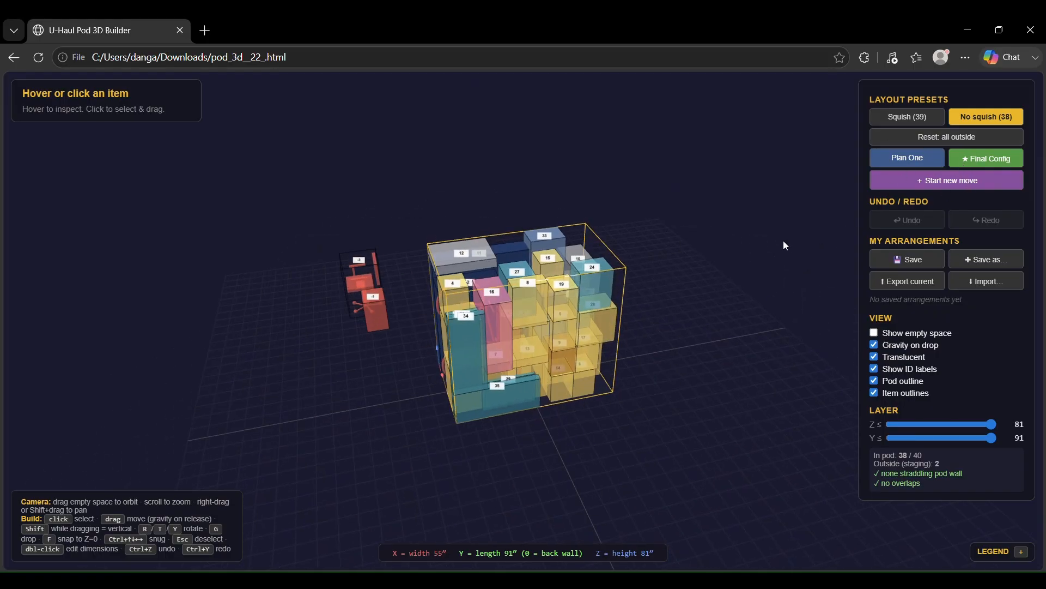
Step: Load the Final Config preset and examine the packed pod from several sides
{"action": "left_click", "coordinate": [975, 160]}
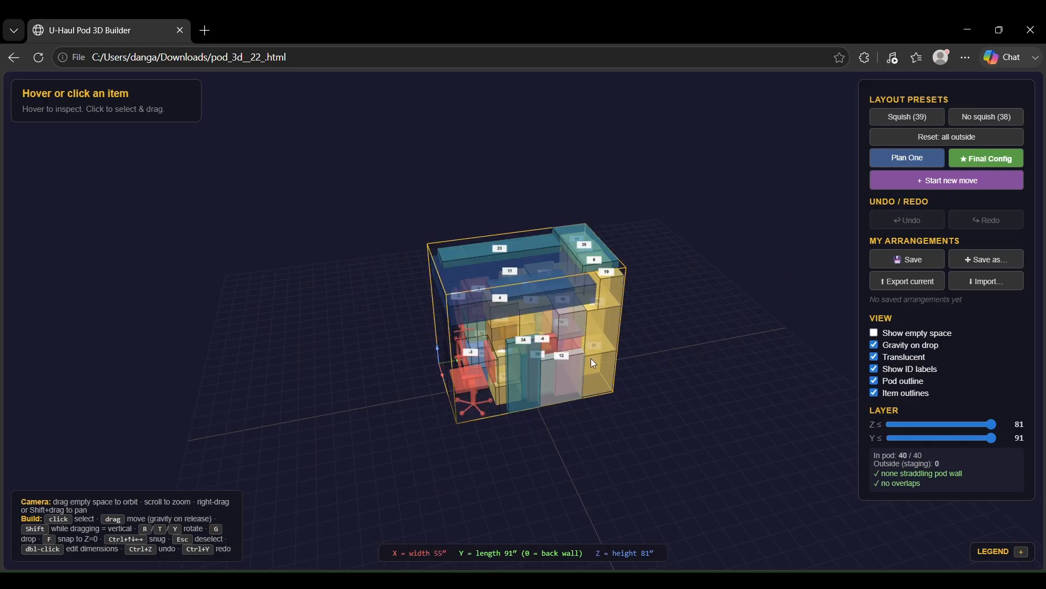
{"action": "left_click_drag", "start_coordinate": [591, 358], "coordinate": [327, 357]}
{"action": "left_click_drag", "start_coordinate": [750, 318], "coordinate": [758, 371]}
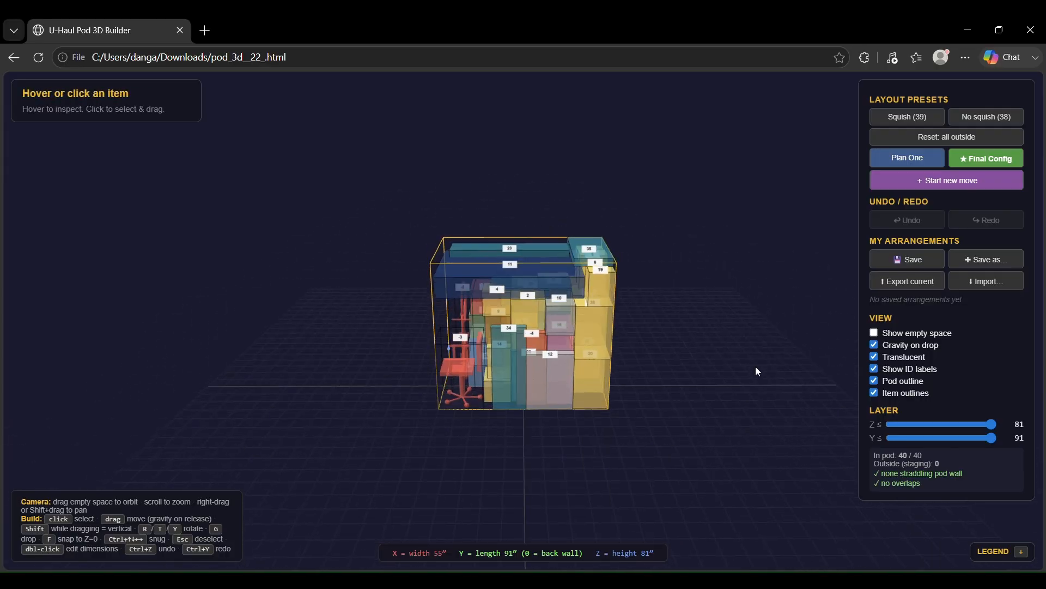
Step: Reset the layout so all items are outside, and move box 1 from staging into the middle of the pod
{"action": "left_click", "coordinate": [959, 143]}
{"action": "left_click_drag", "start_coordinate": [654, 428], "coordinate": [439, 397]}
{"action": "mouse_move", "coordinate": [347, 404]}
{"action": "left_click_drag", "start_coordinate": [347, 406], "coordinate": [522, 304]}
{"action": "left_click_drag", "start_coordinate": [683, 313], "coordinate": [584, 368]}
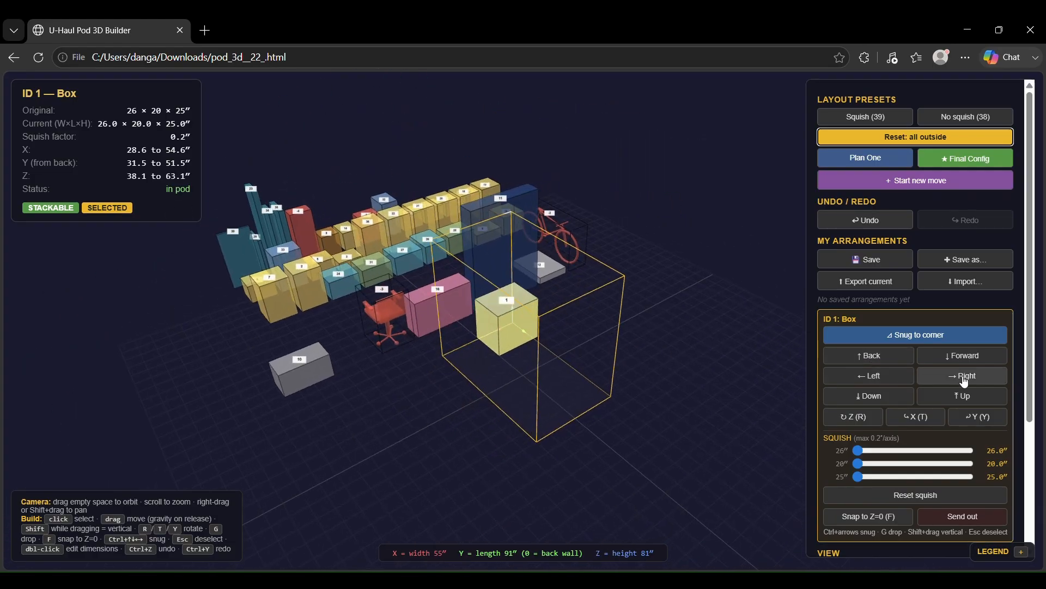
Step: Snug box 1 against the pod's back and left walls and lower it to the floor
{"action": "left_click", "coordinate": [890, 356]}
{"action": "left_click", "coordinate": [895, 379]}
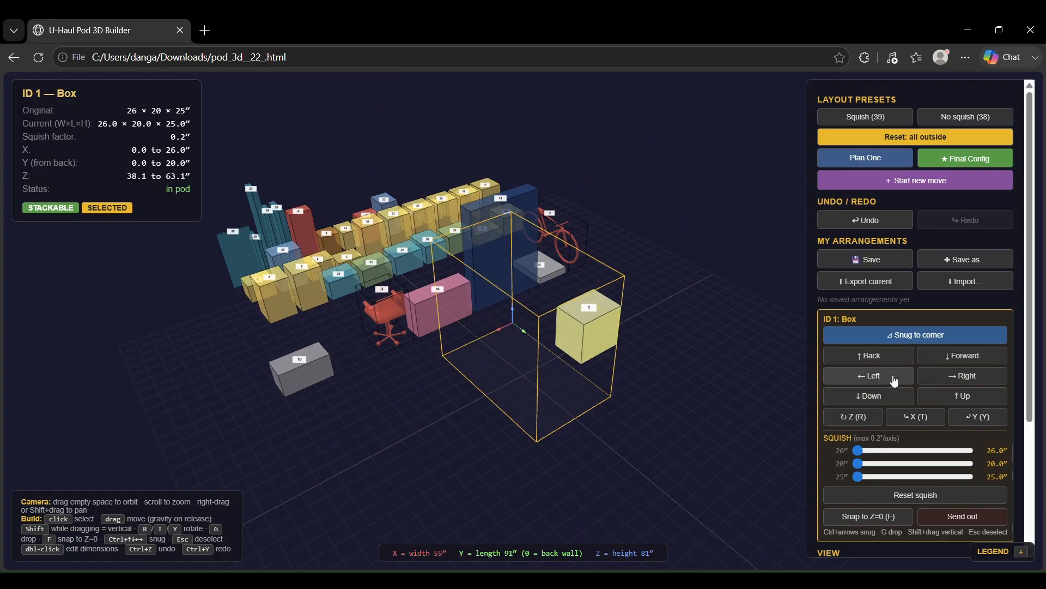
{"action": "left_click", "coordinate": [902, 402]}
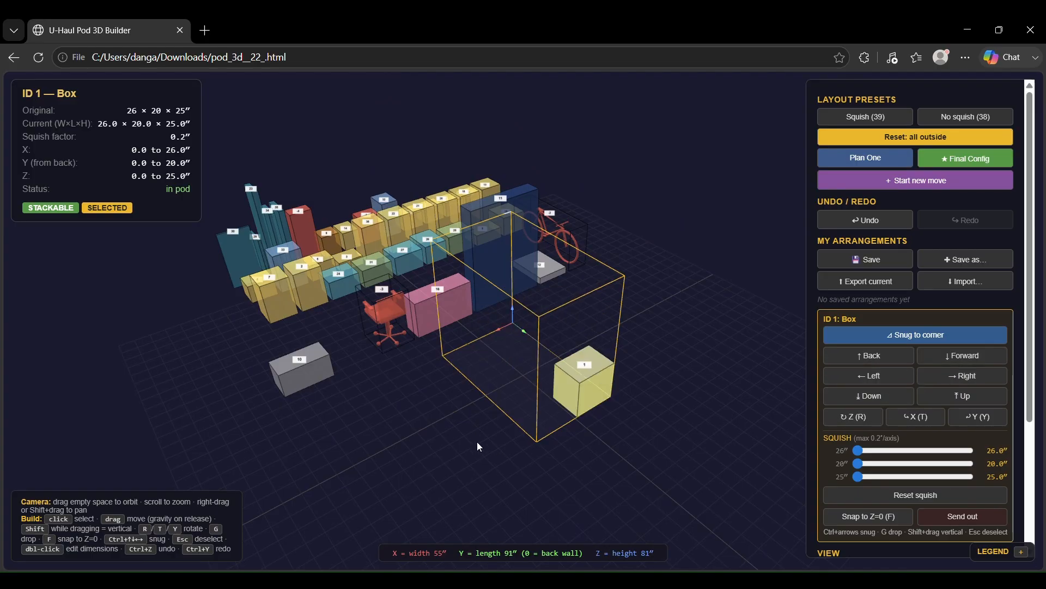
Step: Move the grey bench into the pod and set it on the floor at about X 9–39 and Y 55–70 inches
{"action": "left_click_drag", "start_coordinate": [476, 441], "coordinate": [538, 436]}
{"action": "left_click_drag", "start_coordinate": [295, 456], "coordinate": [523, 302]}
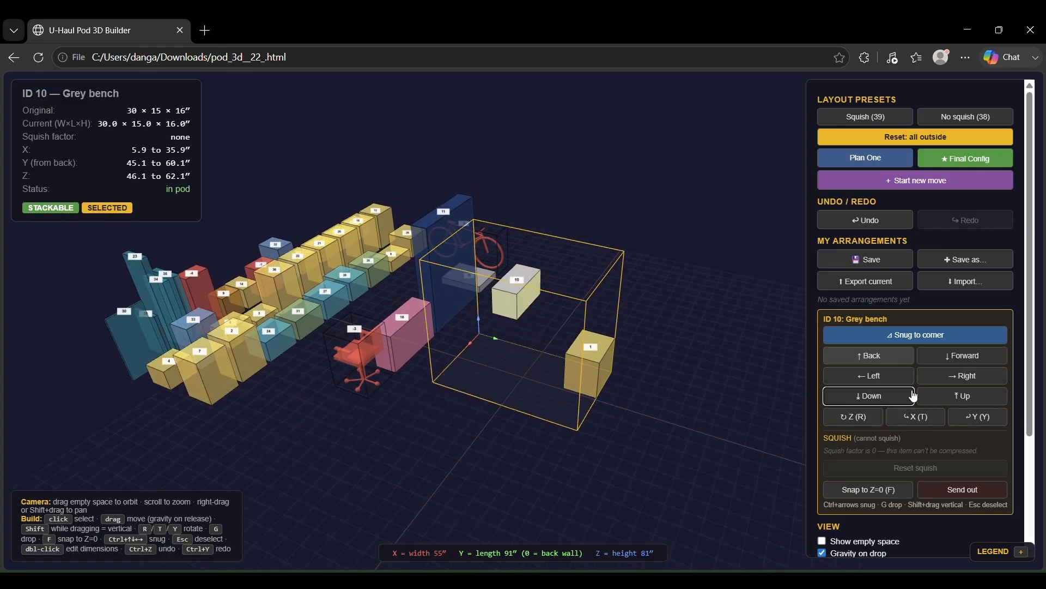
{"action": "scroll", "coordinate": [923, 408], "scroll_direction": "down", "scroll_amount": 3}
{"action": "left_click_drag", "start_coordinate": [506, 301], "coordinate": [584, 306]}
{"action": "left_click_drag", "start_coordinate": [615, 349], "coordinate": [509, 348]}
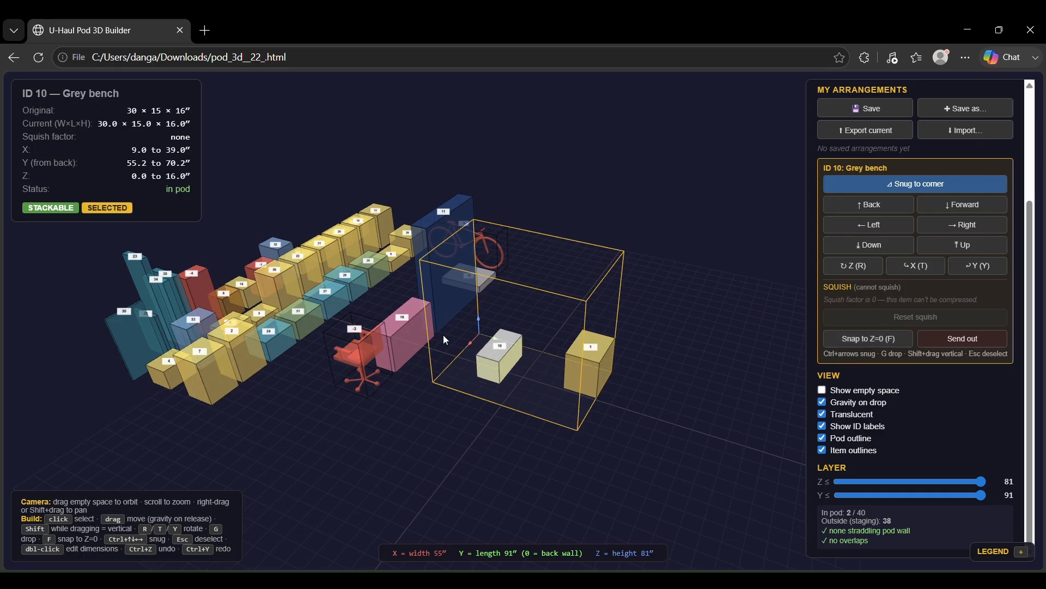
Step: Rotate the bed to lie flat at 54 × 75 × 11 inches and move it from staging on top of the pod's items
{"action": "left_click_drag", "start_coordinate": [445, 340], "coordinate": [472, 369]}
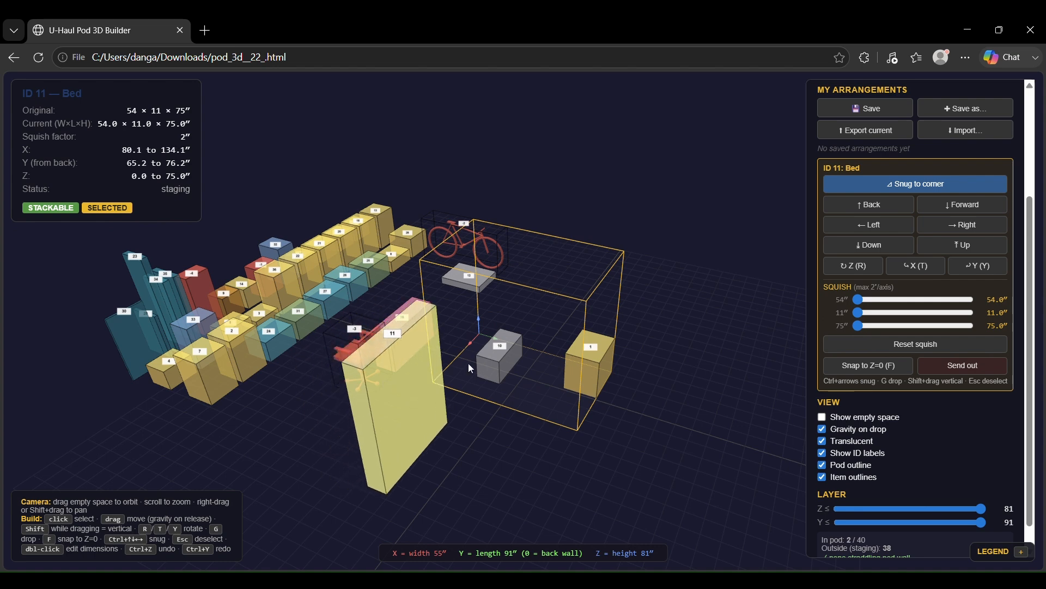
{"action": "left_click", "coordinate": [870, 268]}
{"action": "left_click", "coordinate": [870, 268]}
{"action": "left_click", "coordinate": [916, 267]}
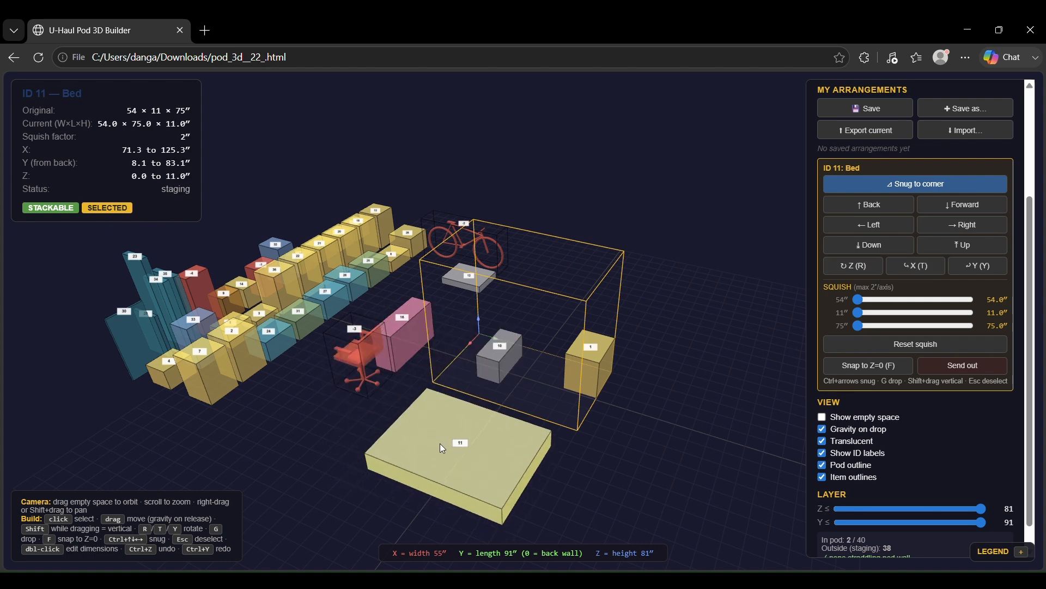
{"action": "left_click_drag", "start_coordinate": [439, 443], "coordinate": [563, 332]}
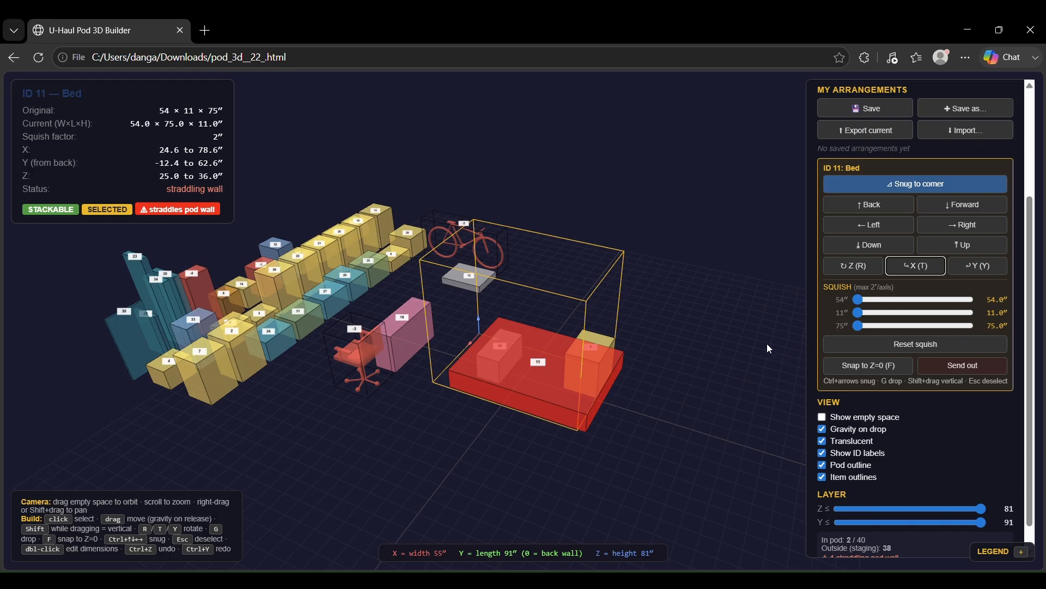
Step: Shift the bed further into the pod and snug it against the back and left walls
{"action": "scroll", "coordinate": [768, 340], "scroll_direction": "up", "scroll_amount": 1}
{"action": "scroll", "coordinate": [935, 341], "scroll_direction": "down", "scroll_amount": 1}
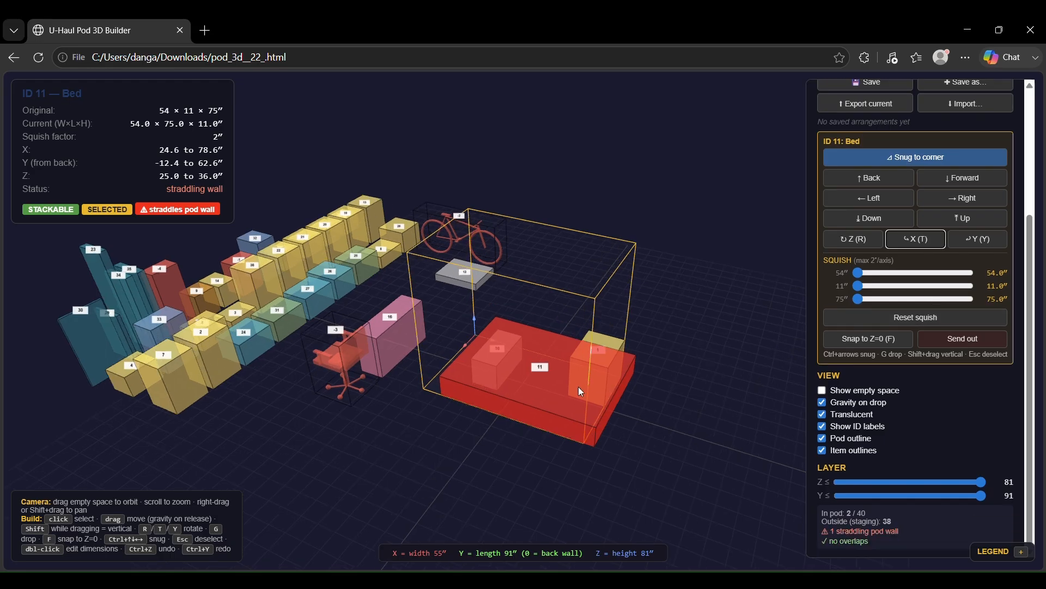
{"action": "left_click_drag", "start_coordinate": [546, 379], "coordinate": [530, 354]}
{"action": "left_click", "coordinate": [882, 178]}
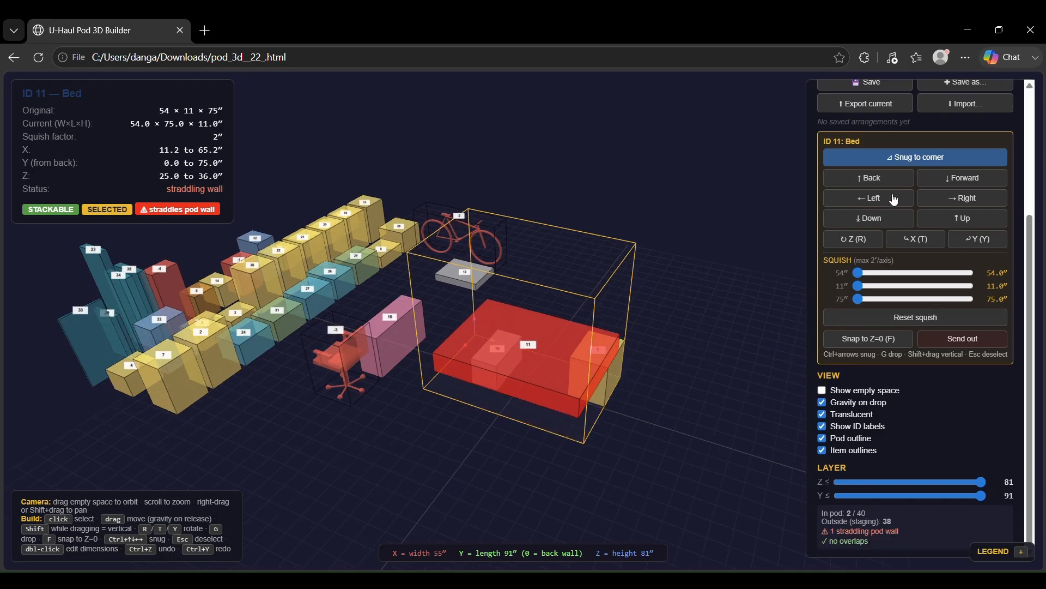
{"action": "left_click", "coordinate": [875, 199]}
Step: Move box 7 from staging onto the bed at about X 48–67 and Y 2–20 inches
{"action": "left_click_drag", "start_coordinate": [670, 404], "coordinate": [688, 340]}
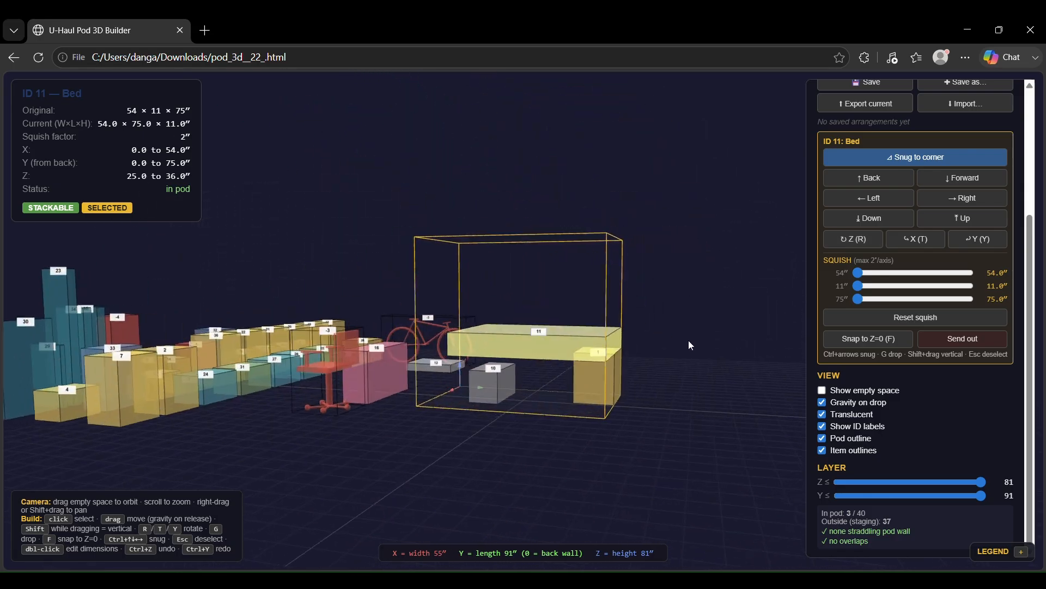
{"action": "left_click_drag", "start_coordinate": [179, 386], "coordinate": [495, 294]}
{"action": "left_click_drag", "start_coordinate": [702, 342], "coordinate": [784, 293]}
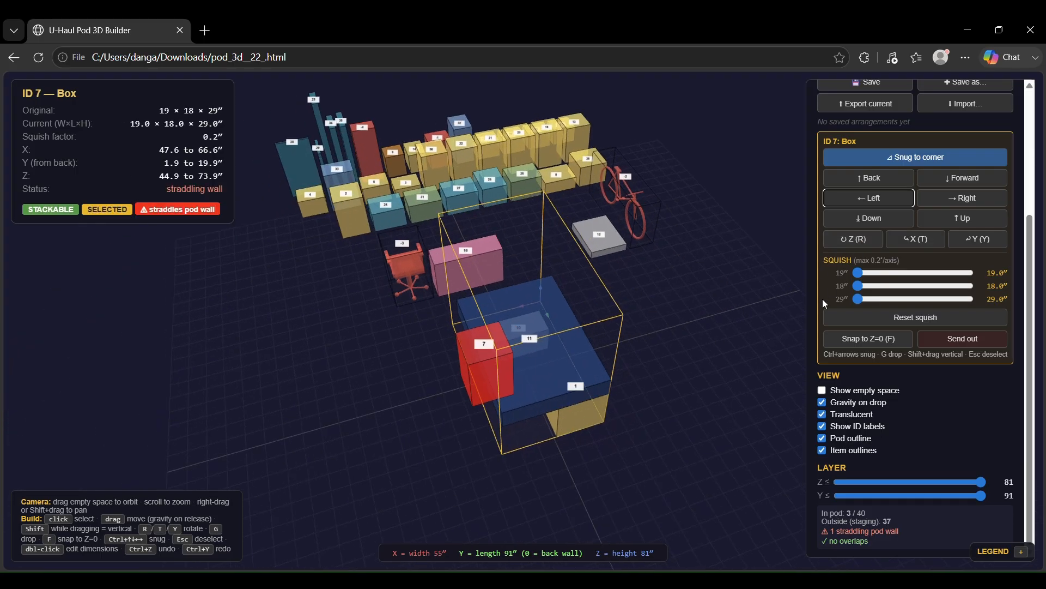
Step: Open the naming prompt for saving the current arrangement and cancel it without saving
{"action": "scroll", "coordinate": [872, 283], "scroll_direction": "up", "scroll_amount": 3}
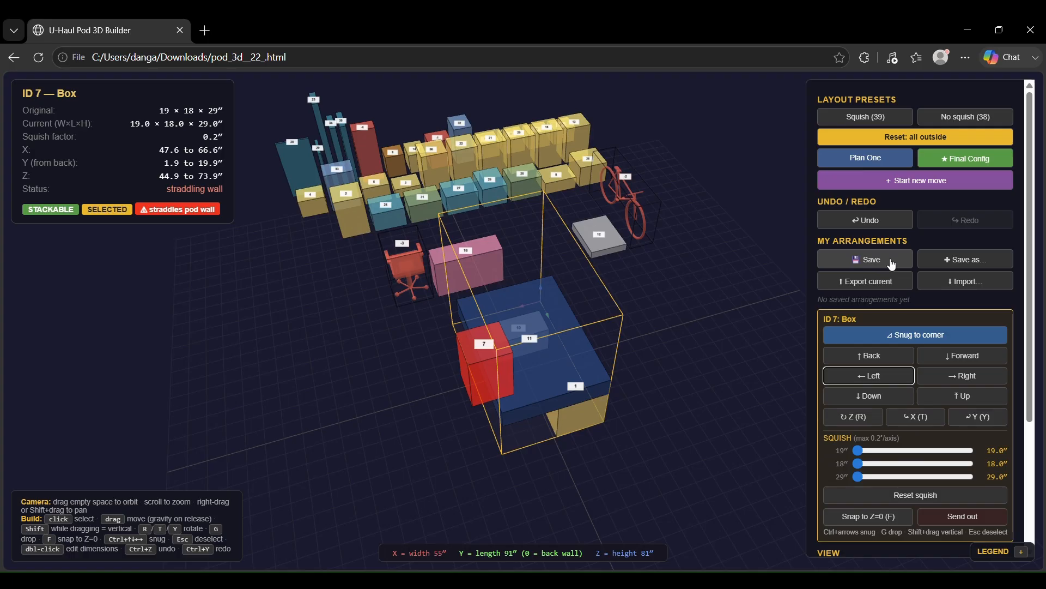
{"action": "left_click", "coordinate": [891, 263]}
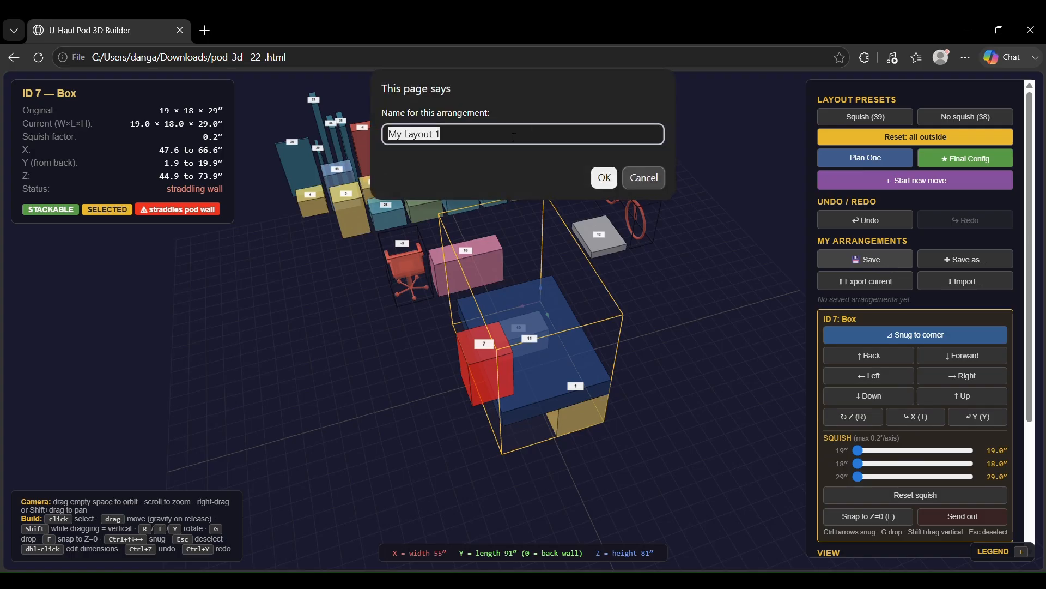
{"action": "left_click", "coordinate": [644, 178]}
Step: Replace the manual layout with the Final Config preset and inspect its fully packed pod from different angles
{"action": "left_click_drag", "start_coordinate": [600, 367], "coordinate": [347, 348]}
{"action": "left_click_drag", "start_coordinate": [664, 398], "coordinate": [752, 338]}
{"action": "left_click", "coordinate": [963, 165]}
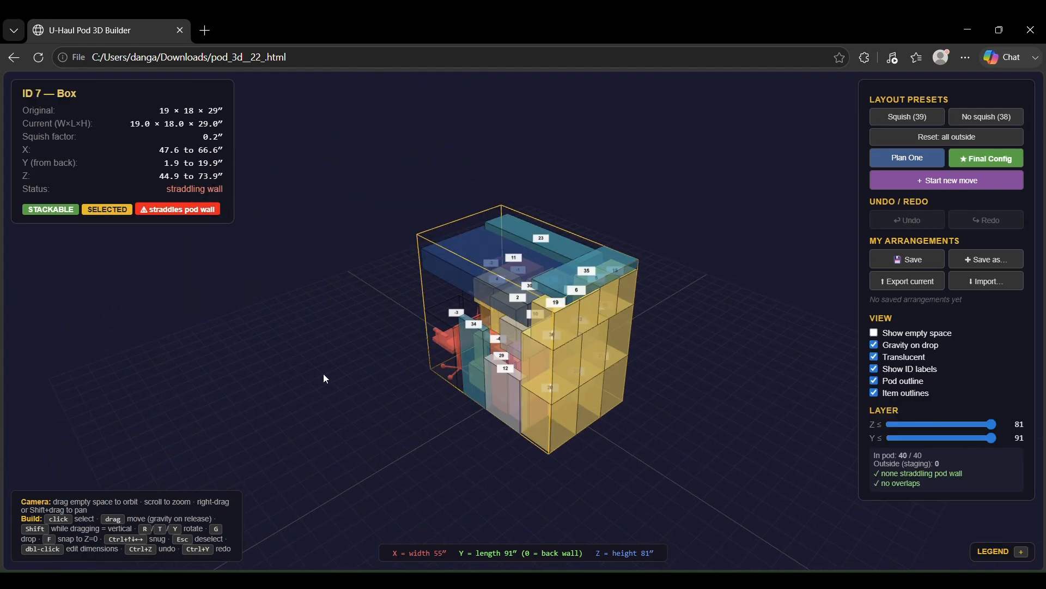
{"action": "left_click_drag", "start_coordinate": [325, 378], "coordinate": [763, 472]}
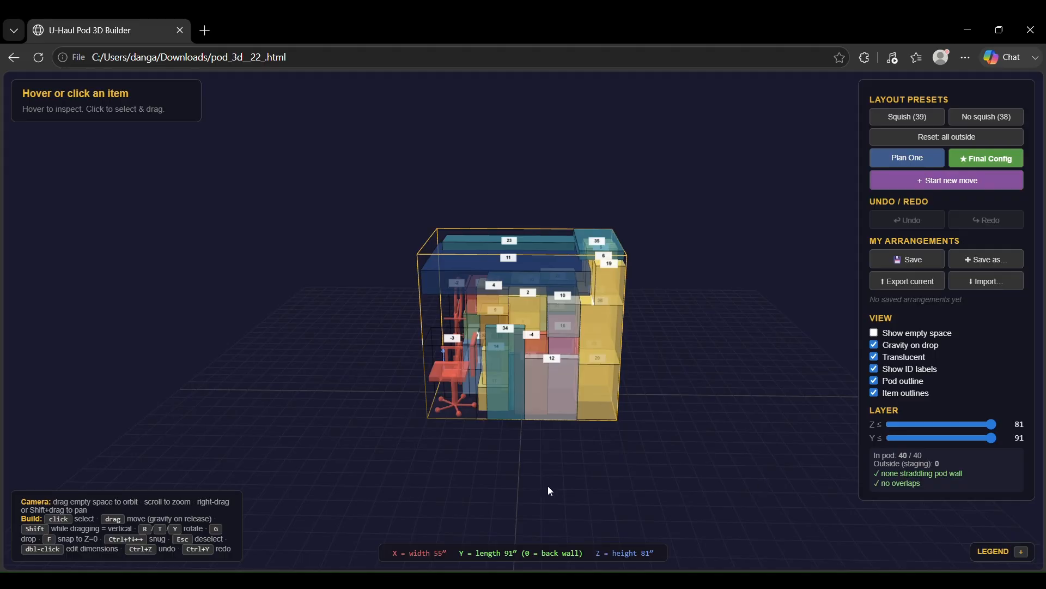
{"action": "left_click_drag", "start_coordinate": [550, 490], "coordinate": [457, 455]}
{"action": "left_click_drag", "start_coordinate": [684, 434], "coordinate": [719, 452]}
{"action": "left_click_drag", "start_coordinate": [501, 479], "coordinate": [748, 452]}
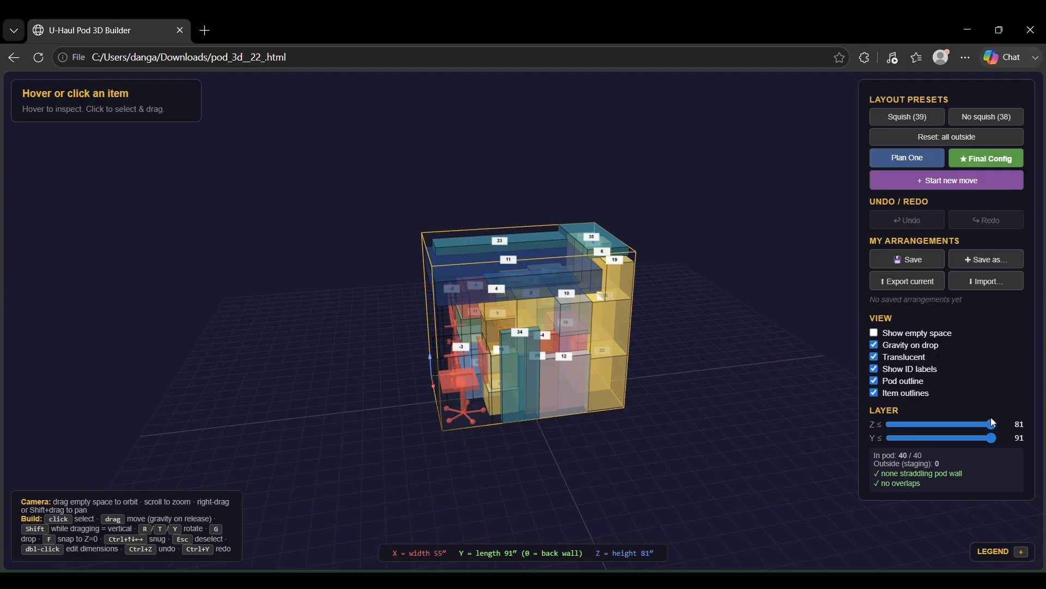
Step: Lower the Z layer limit to 79 and on to 30 to examine the lower items in the pod
{"action": "left_click_drag", "start_coordinate": [998, 431], "coordinate": [991, 425]}
{"action": "left_click_drag", "start_coordinate": [646, 459], "coordinate": [613, 515]}
{"action": "scroll", "coordinate": [556, 376], "scroll_direction": "up", "scroll_amount": 10}
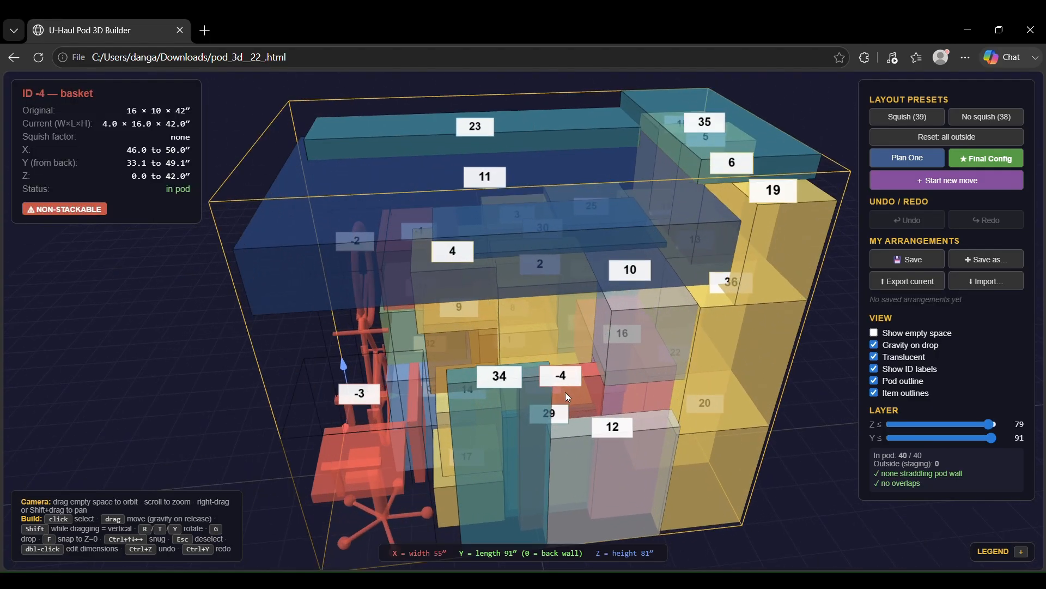
{"action": "scroll", "coordinate": [578, 392], "scroll_direction": "down", "scroll_amount": 7}
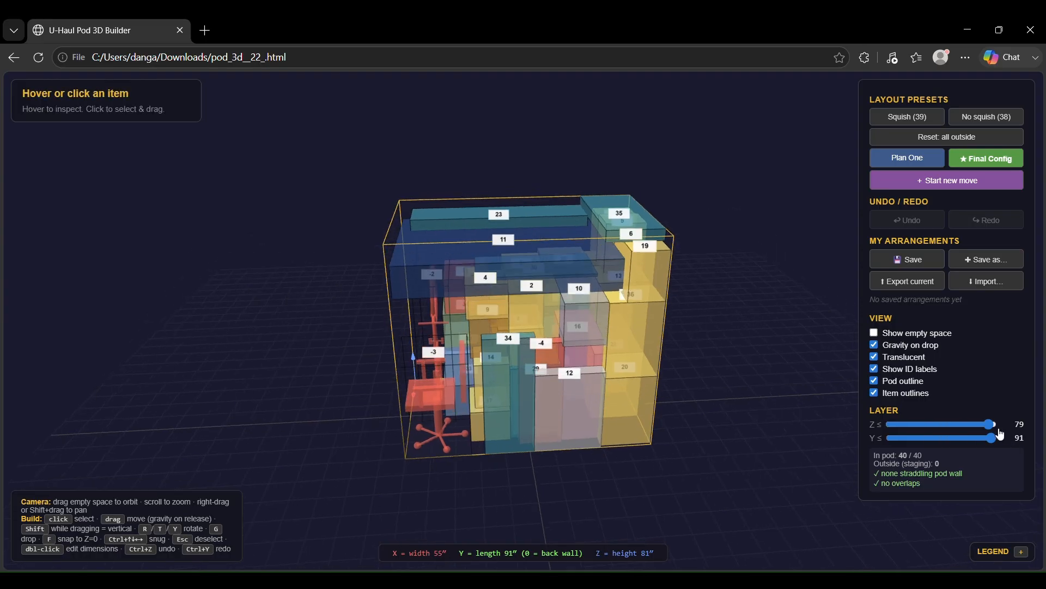
{"action": "left_click_drag", "start_coordinate": [999, 431], "coordinate": [925, 431]}
{"action": "mouse_move", "coordinate": [777, 345]}
{"action": "left_mouse_down"}
{"action": "mouse_move", "coordinate": [750, 480]}
{"action": "mouse_move", "coordinate": [759, 412]}
{"action": "mouse_move", "coordinate": [789, 340]}
{"action": "left_mouse_up"}
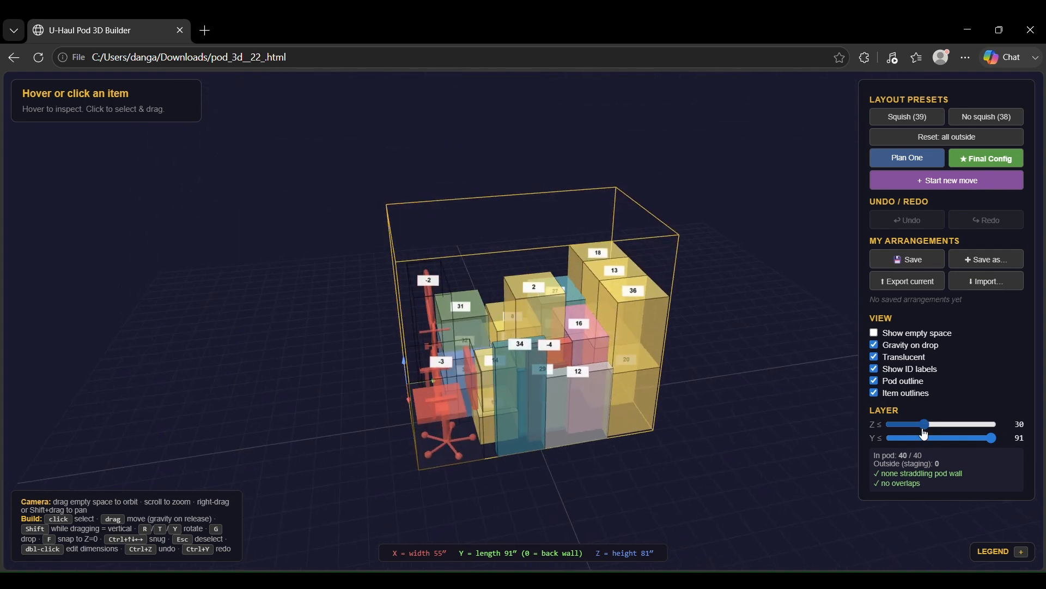
Step: Bring the Z layer limit to 60 and examine the items near the back wall with Y limits of 17 and 30
{"action": "left_click_drag", "start_coordinate": [925, 431], "coordinate": [923, 454]}
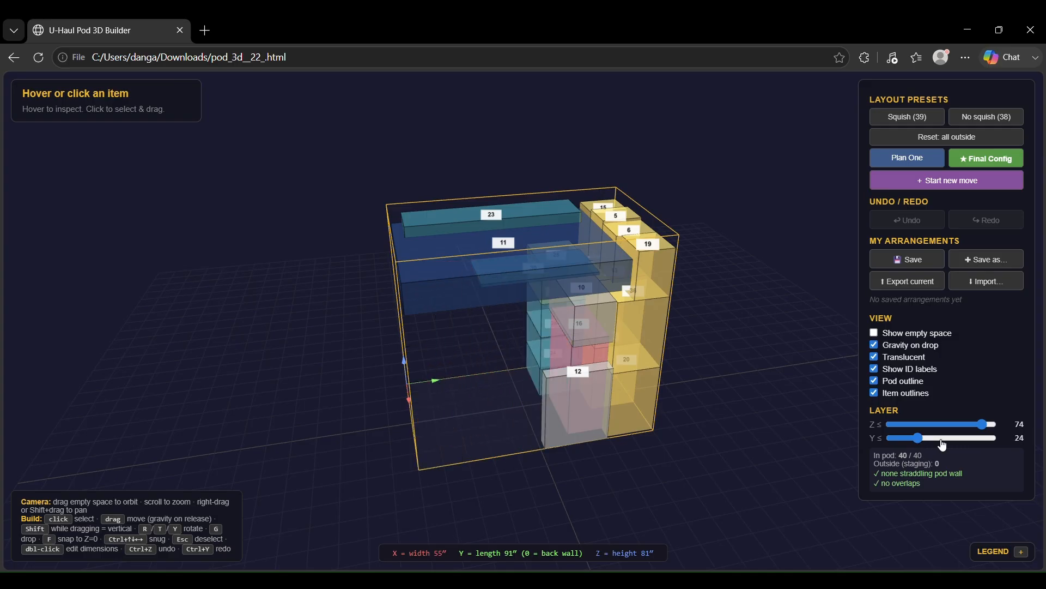
{"action": "left_click_drag", "start_coordinate": [984, 428], "coordinate": [1007, 440]}
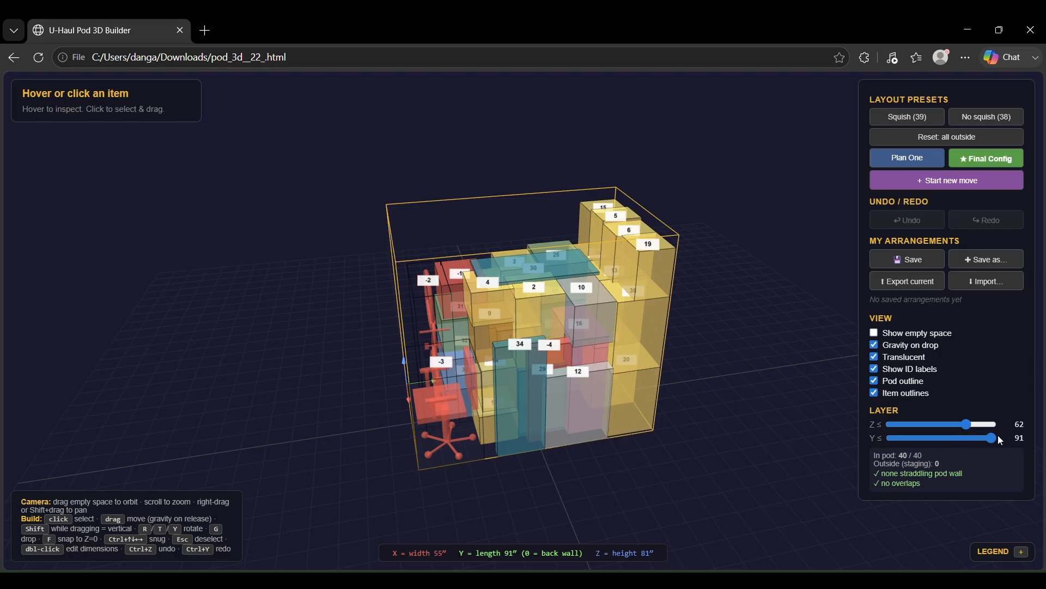
{"action": "left_click_drag", "start_coordinate": [1001, 442], "coordinate": [915, 443]}
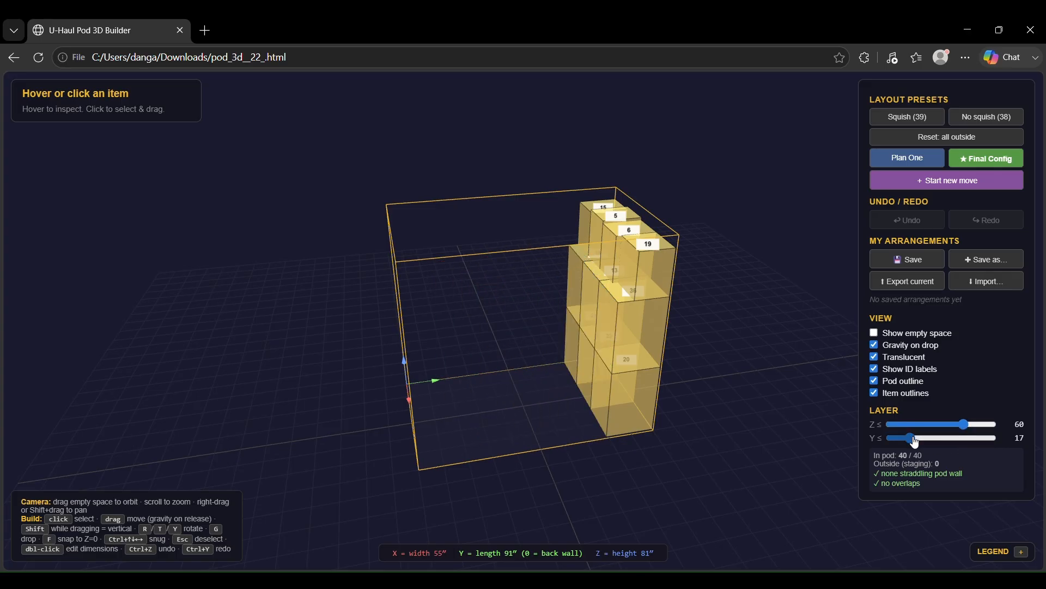
{"action": "left_click_drag", "start_coordinate": [596, 510], "coordinate": [660, 479]}
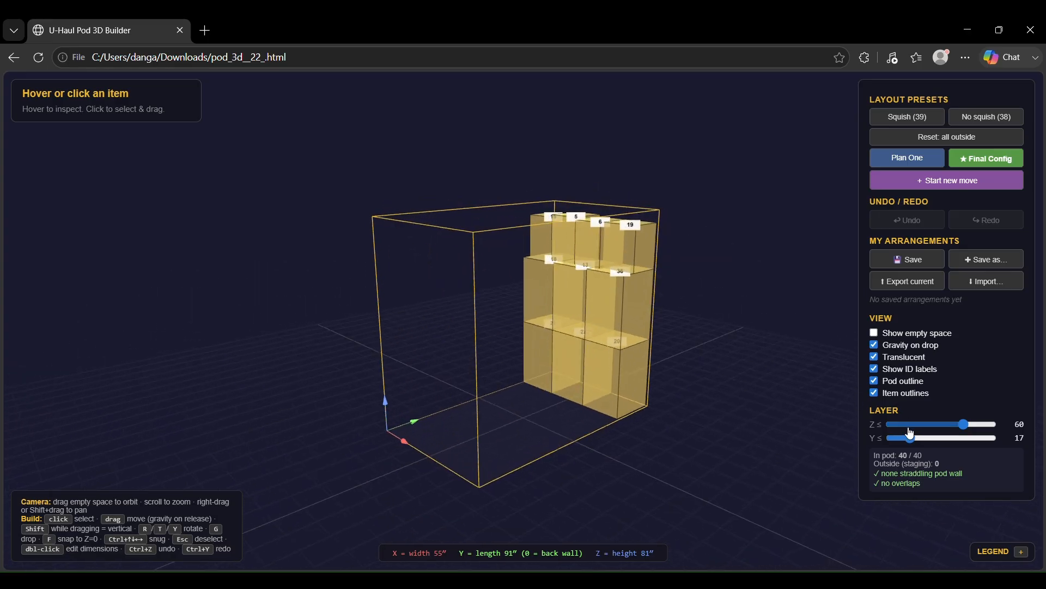
{"action": "left_click_drag", "start_coordinate": [915, 443], "coordinate": [921, 445]}
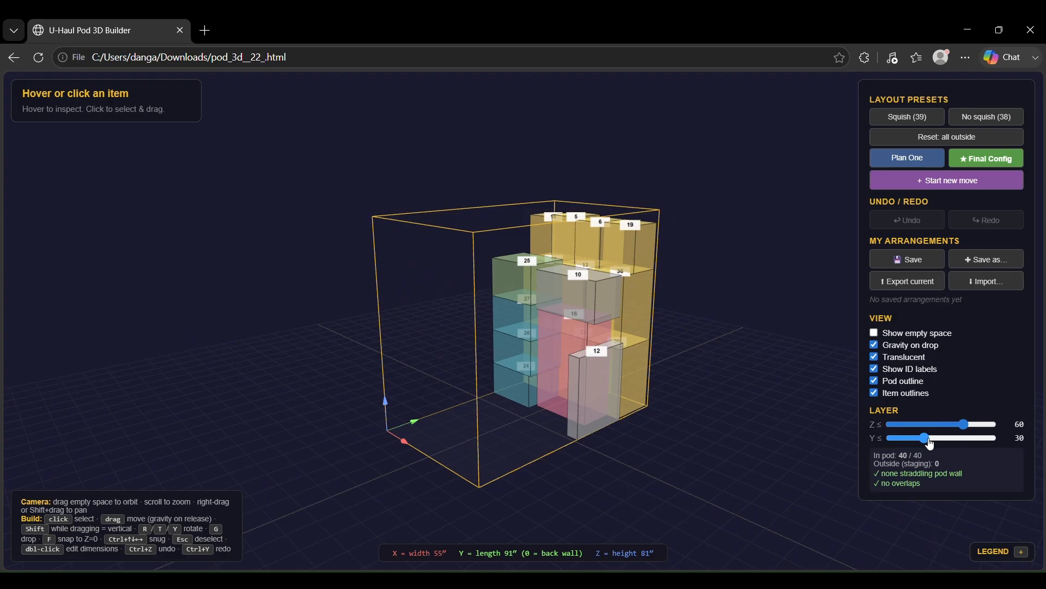
Step: Set the Z layer limit to 81 and the Y limit to 63, and inspect the bed and surrounding items from above and the side
{"action": "left_click_drag", "start_coordinate": [933, 444], "coordinate": [993, 424]}
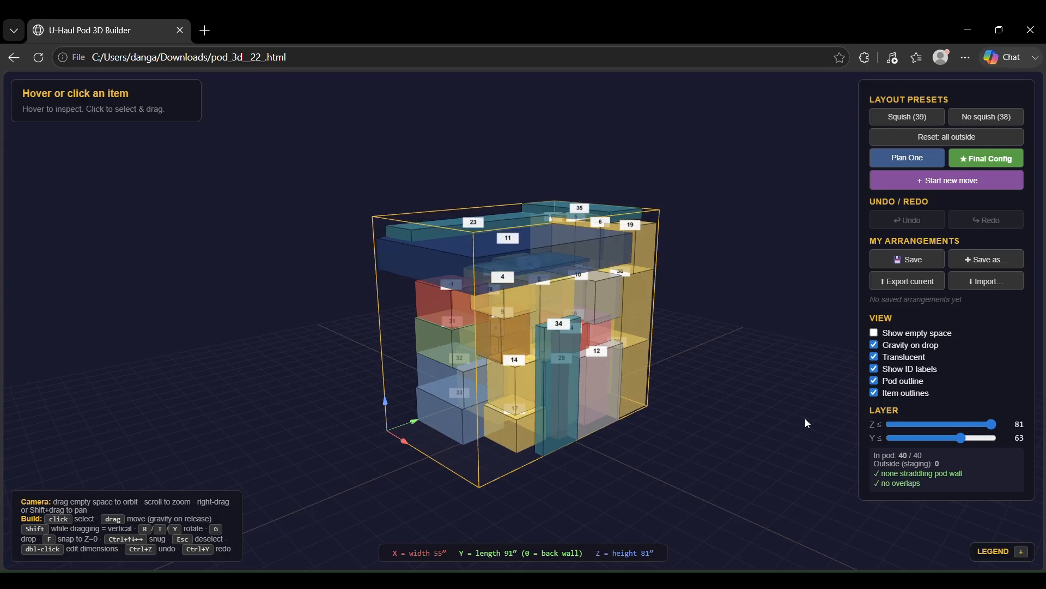
{"action": "left_click_drag", "start_coordinate": [805, 417], "coordinate": [724, 369]}
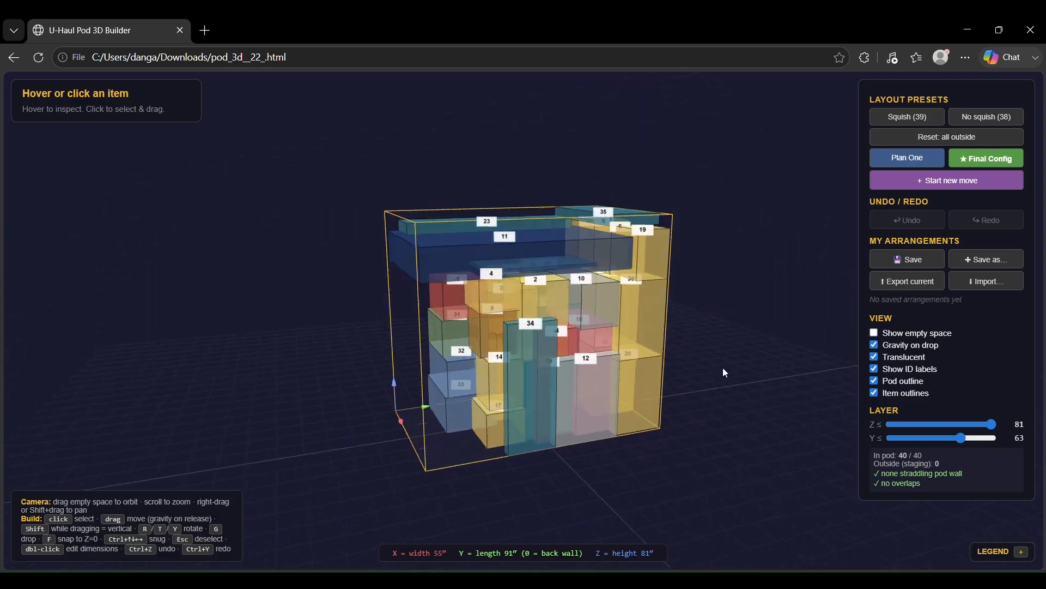
{"action": "mouse_move", "coordinate": [613, 381]}
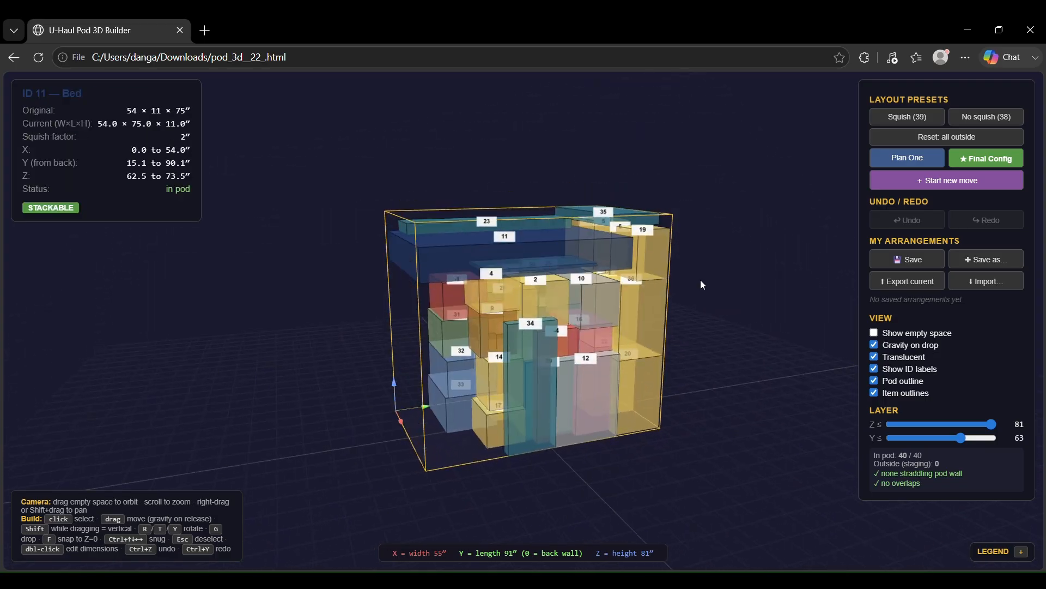
{"action": "left_click_drag", "start_coordinate": [780, 250], "coordinate": [739, 355]}
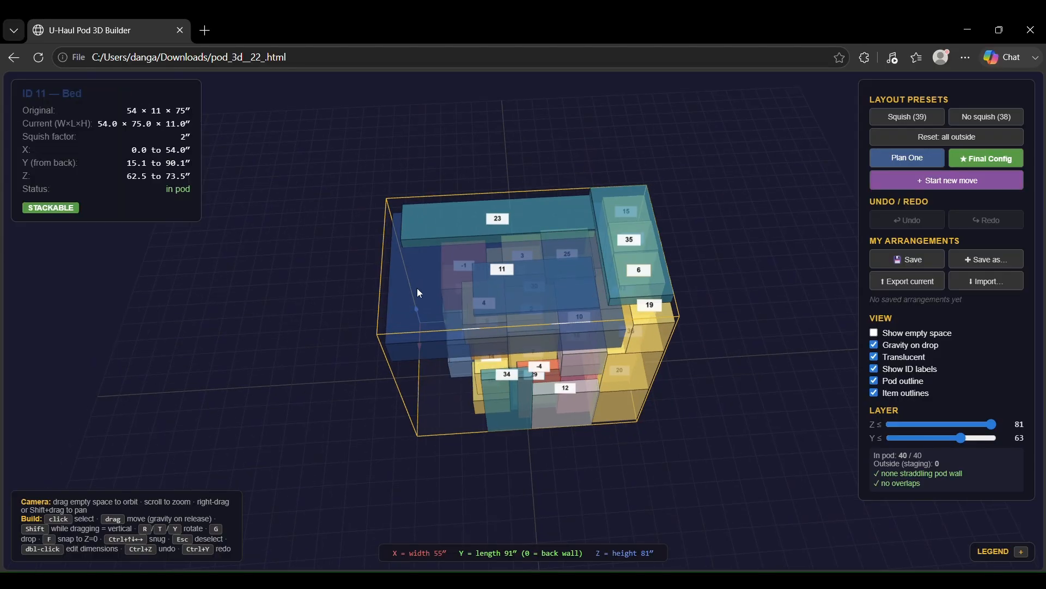
{"action": "left_click_drag", "start_coordinate": [767, 423], "coordinate": [785, 303]}
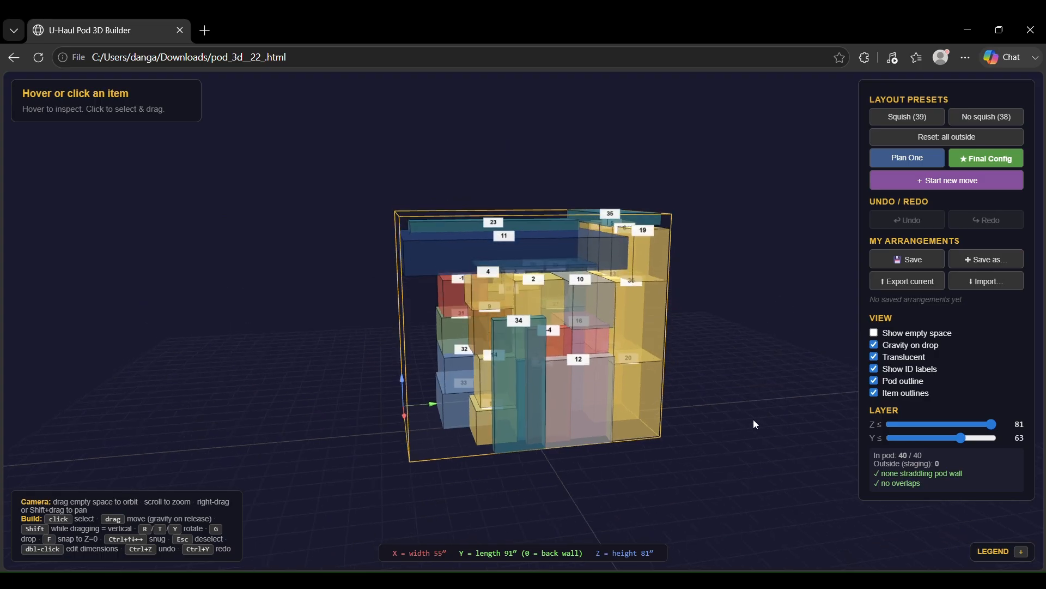
{"action": "left_click_drag", "start_coordinate": [752, 423], "coordinate": [614, 483]}
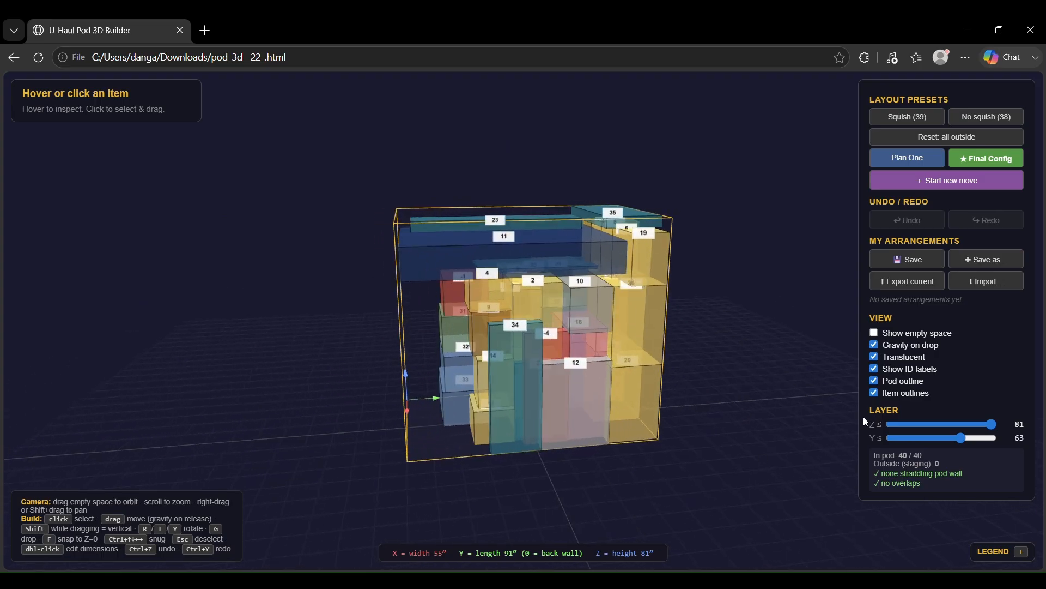
Step: Compare the packed pod with ID labels and translucency turned off, and turn both back on
{"action": "left_click", "coordinate": [918, 371]}
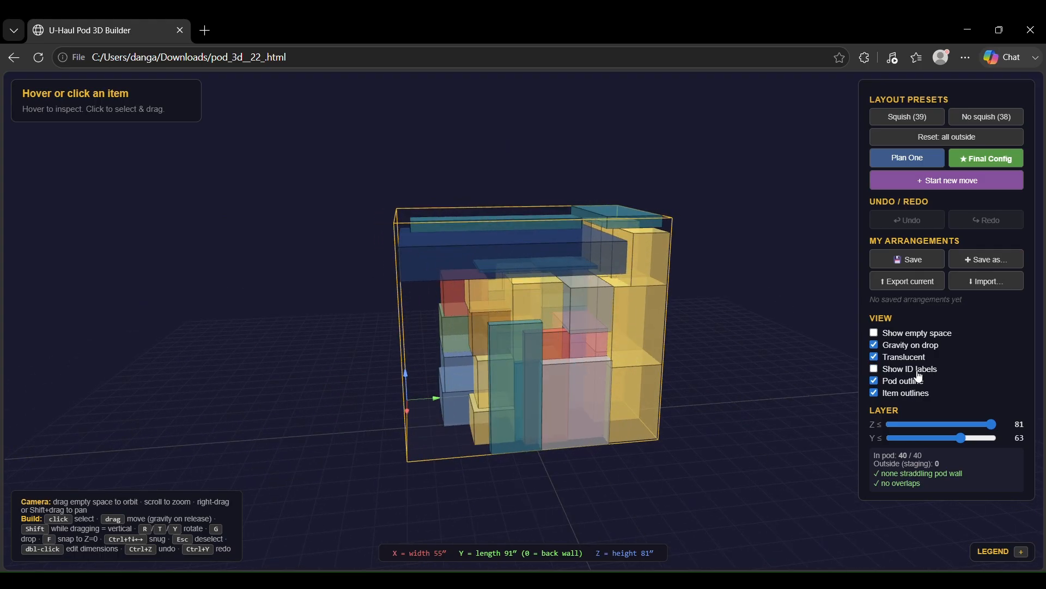
{"action": "left_click", "coordinate": [918, 370]}
{"action": "left_click", "coordinate": [918, 370]}
{"action": "left_click", "coordinate": [912, 359]}
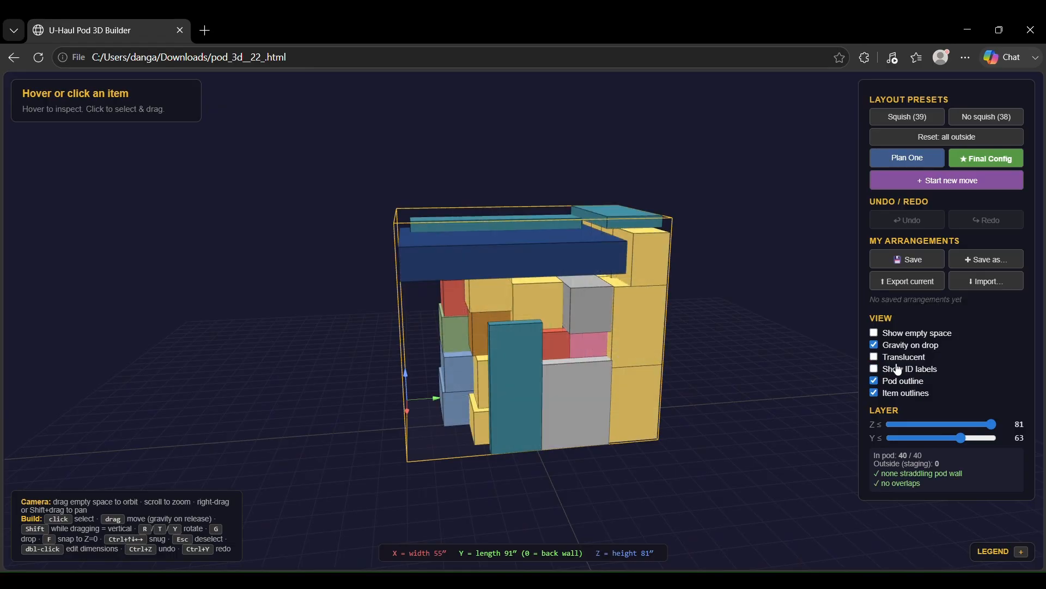
{"action": "left_click_drag", "start_coordinate": [834, 389], "coordinate": [754, 414]}
{"action": "left_click", "coordinate": [911, 360]}
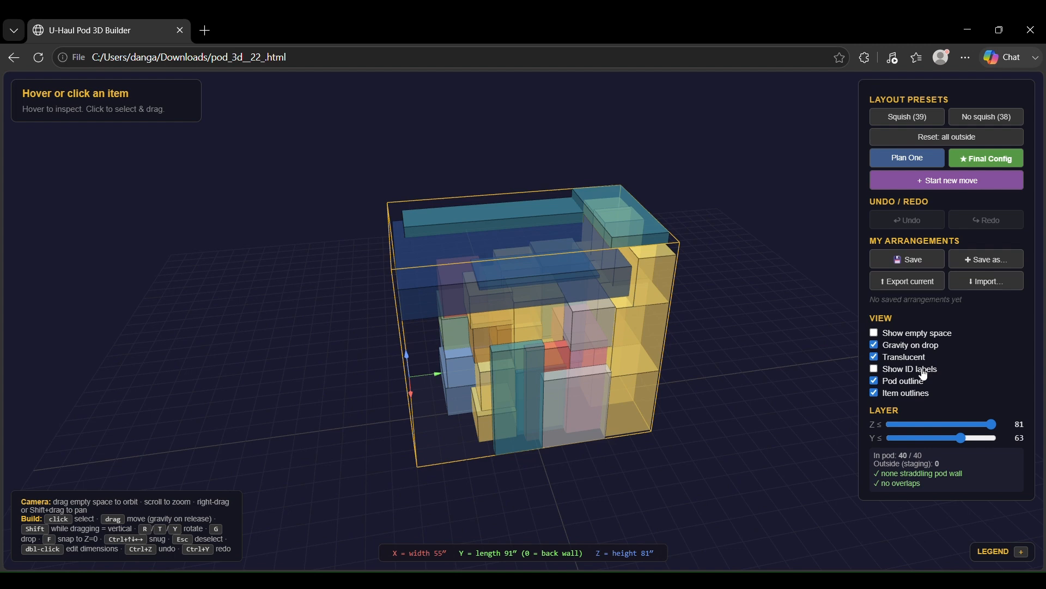
{"action": "left_click", "coordinate": [923, 372]}
{"action": "left_click_drag", "start_coordinate": [809, 407], "coordinate": [810, 370]}
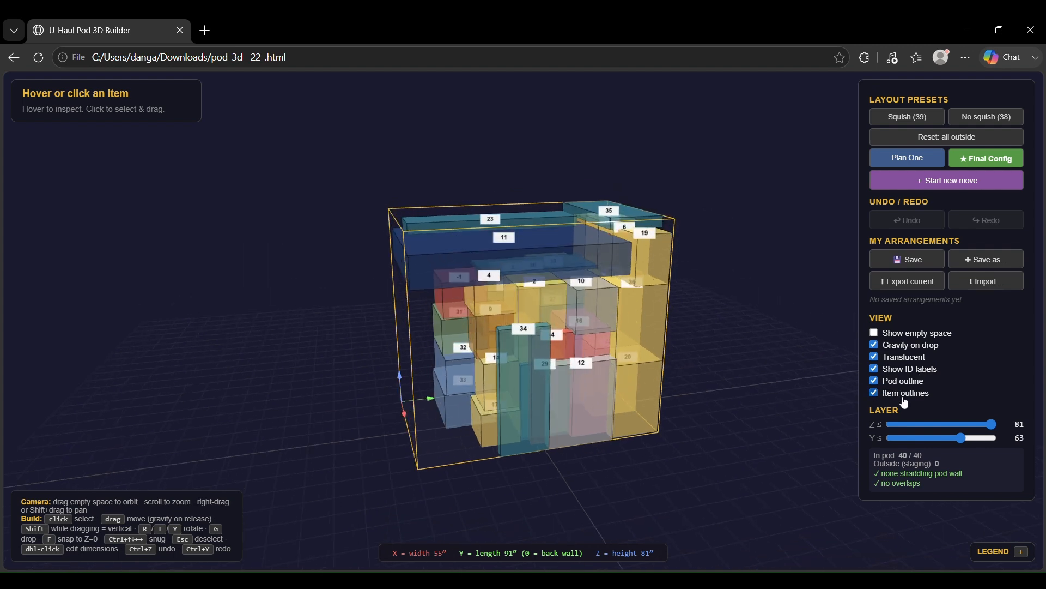
Step: Set the Z layer limit to 62 and the Y limit to 43, and view the remaining items from both sides
{"action": "left_click_drag", "start_coordinate": [989, 428], "coordinate": [943, 436]}
{"action": "left_click_drag", "start_coordinate": [811, 384], "coordinate": [676, 359]}
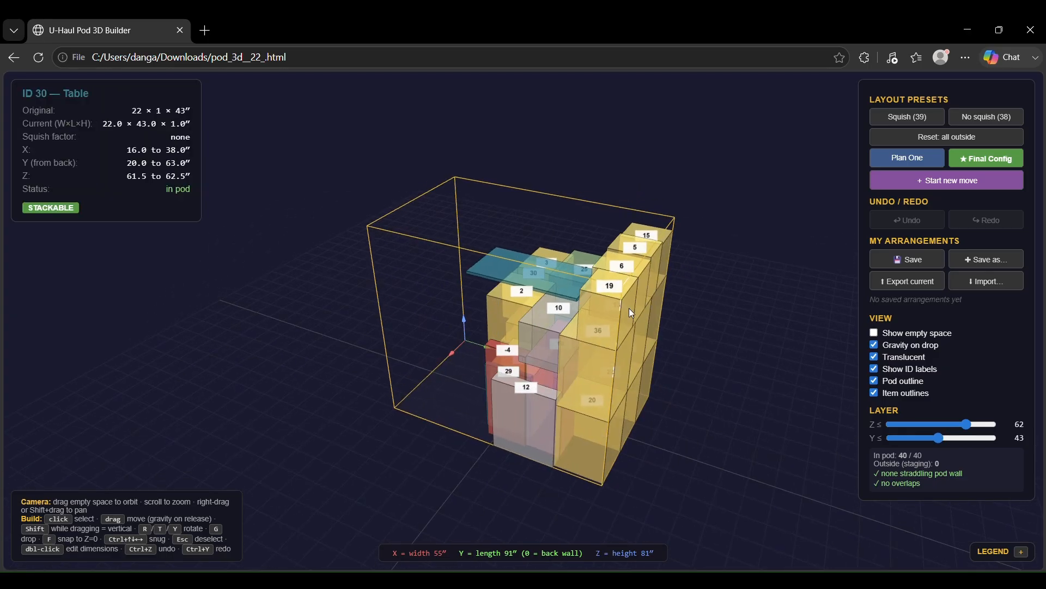
{"action": "left_click_drag", "start_coordinate": [396, 444], "coordinate": [483, 483]}
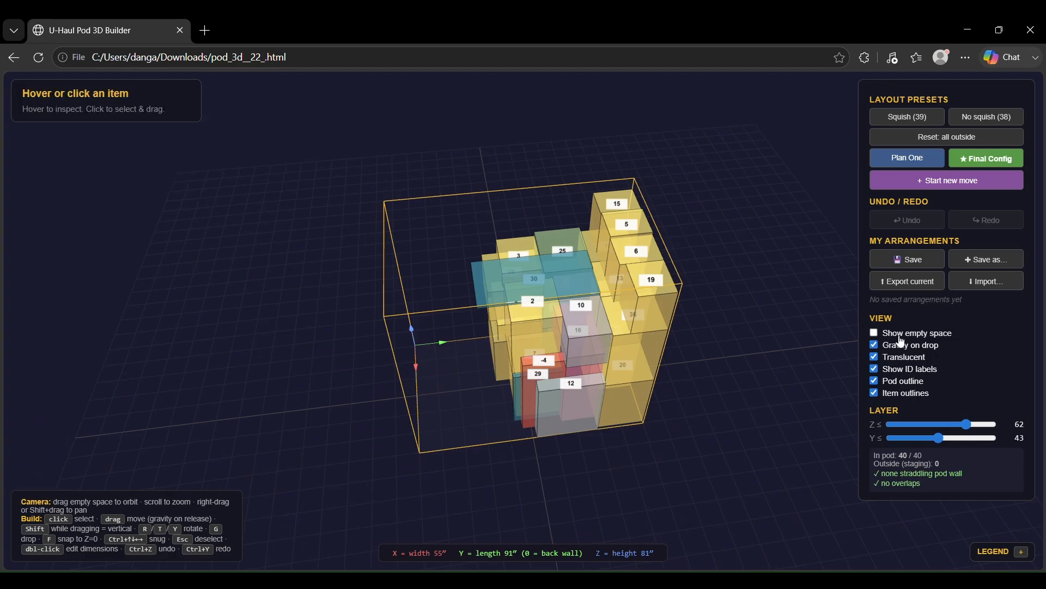
Step: Show the pod's empty space, hide the ID labels and item outlines, and examine the gaps from another side
{"action": "left_click", "coordinate": [875, 333]}
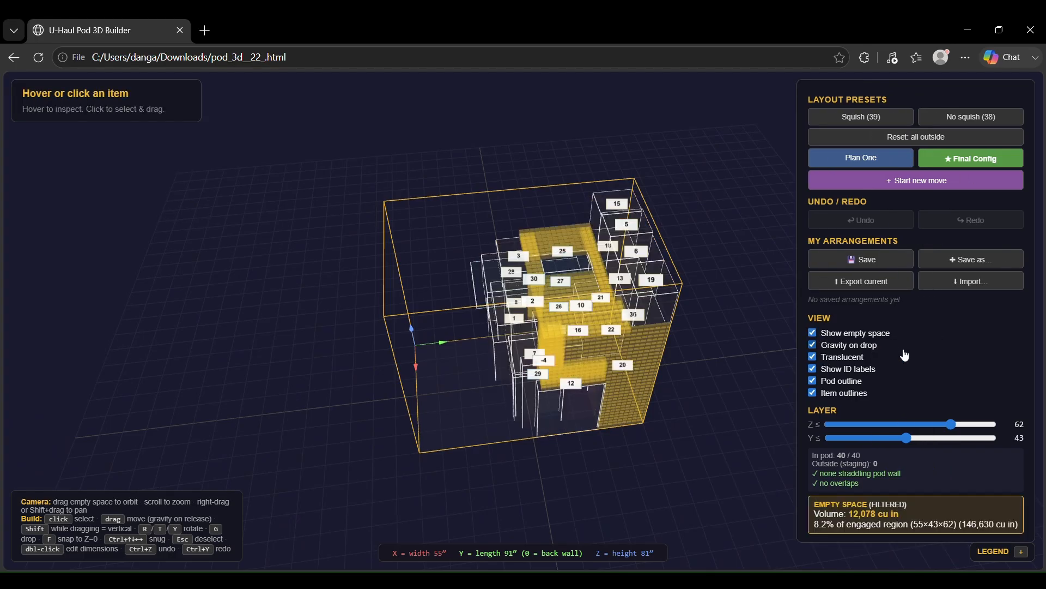
{"action": "left_click", "coordinate": [819, 371]}
{"action": "left_click", "coordinate": [813, 393]}
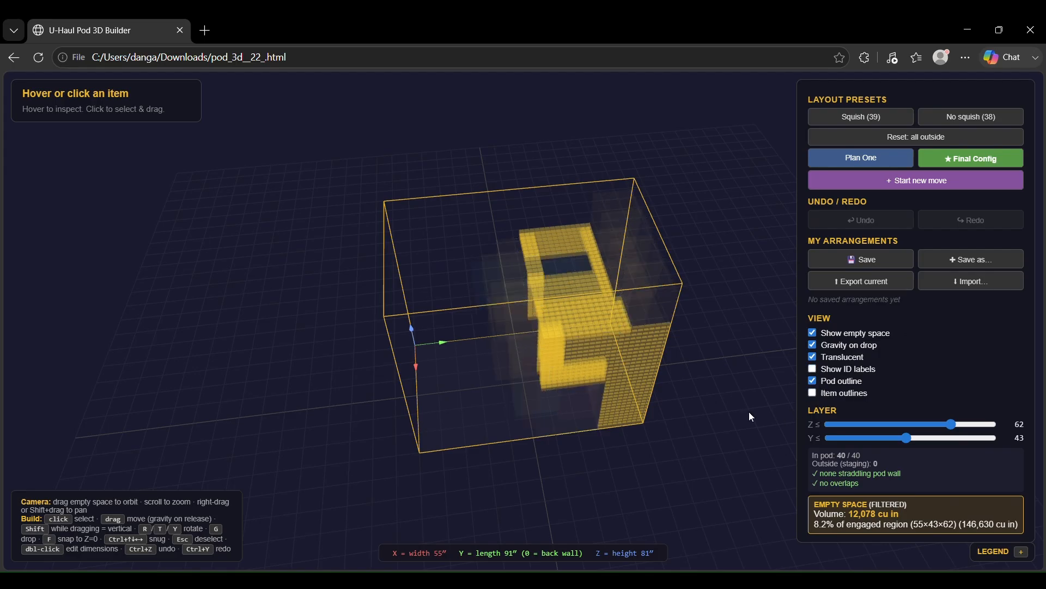
{"action": "left_click_drag", "start_coordinate": [748, 411], "coordinate": [544, 366]}
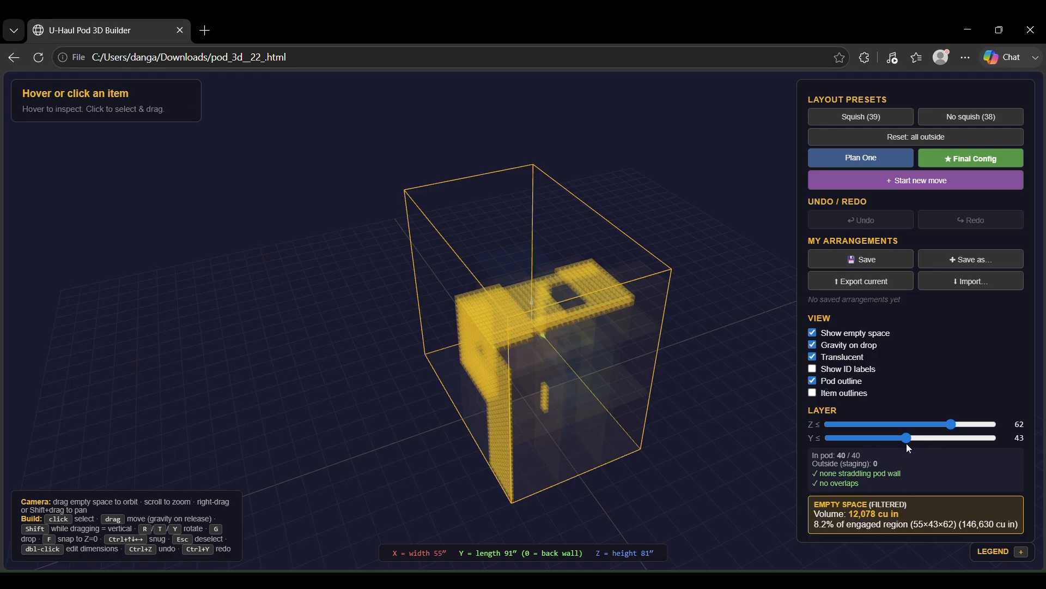
Step: Set the Y layer limit to 91 and the Z limit to 81, and examine the whole pod's empty space from several sides
{"action": "left_click_drag", "start_coordinate": [907, 439], "coordinate": [998, 438]}
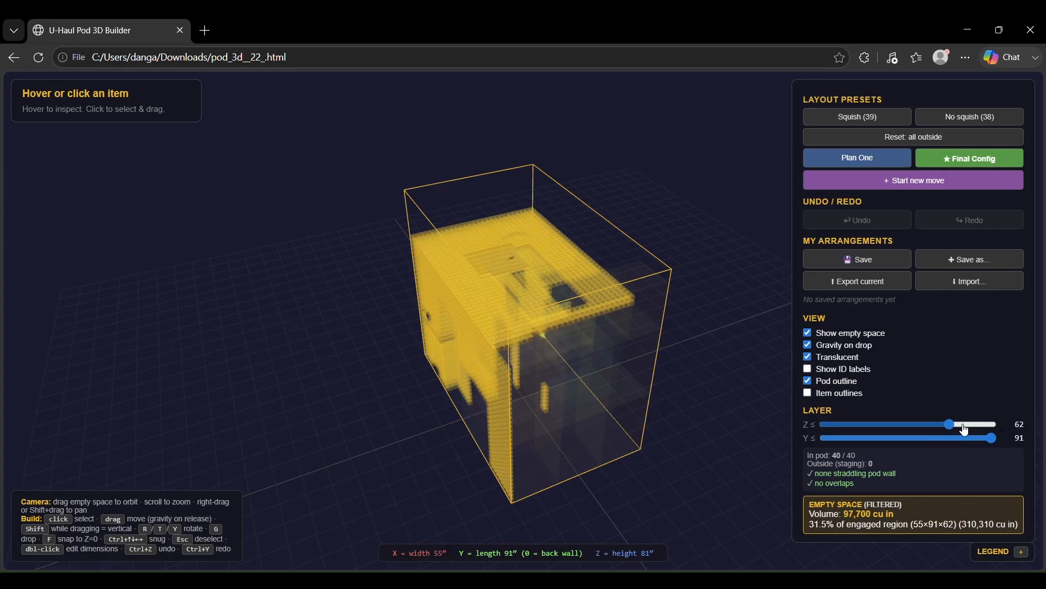
{"action": "left_click", "coordinate": [994, 425]}
{"action": "left_click_drag", "start_coordinate": [1002, 425], "coordinate": [1014, 424]}
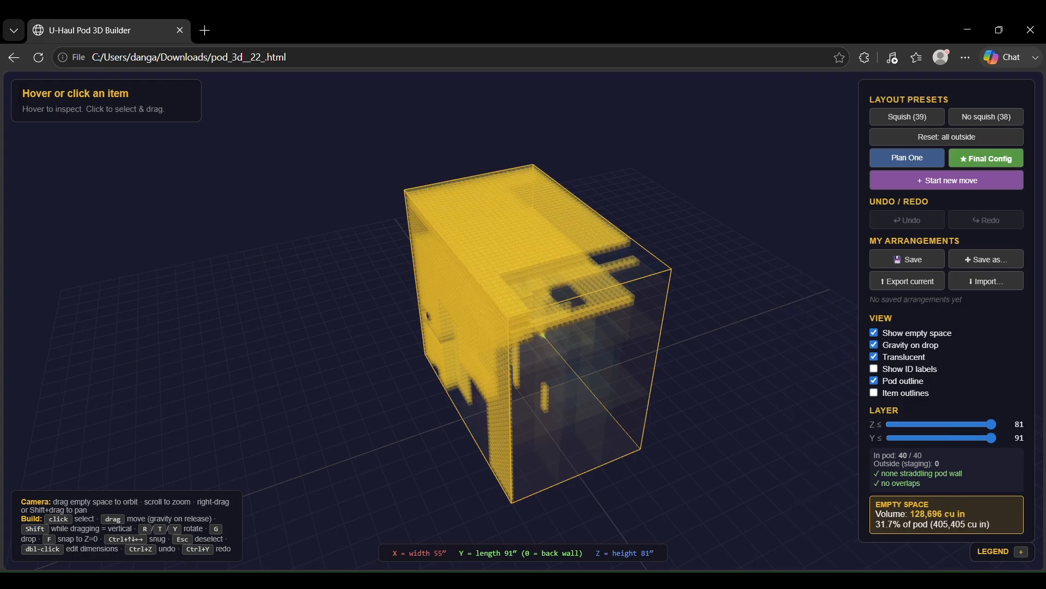
{"action": "left_click_drag", "start_coordinate": [788, 454], "coordinate": [545, 400]}
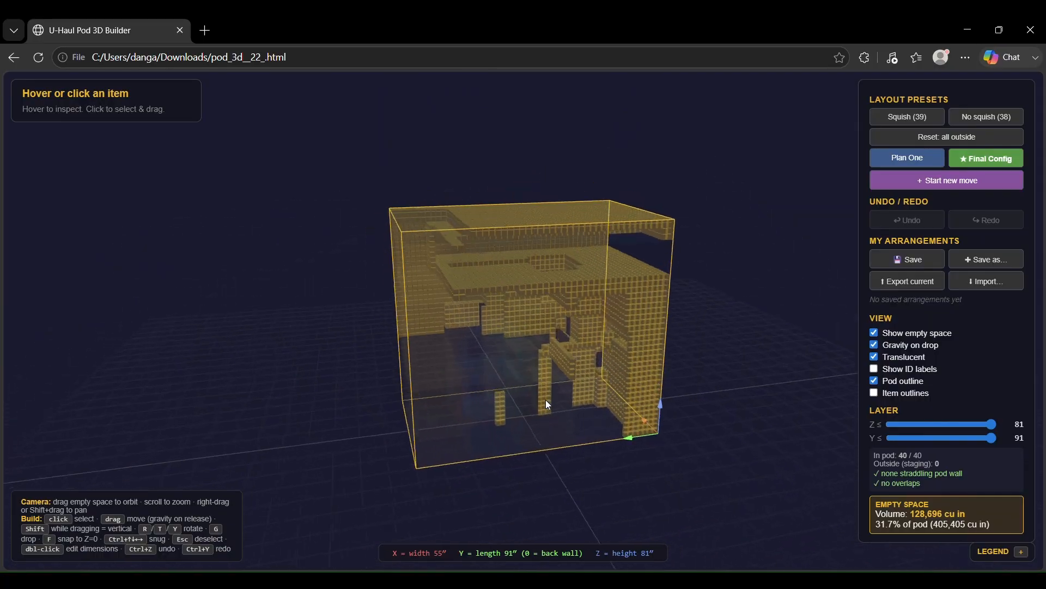
{"action": "left_click_drag", "start_coordinate": [770, 438], "coordinate": [720, 431]}
Step: Hide the empty space, turn ID labels and item outlines back on, and view the packed pod from the chair side
{"action": "left_click", "coordinate": [907, 335]}
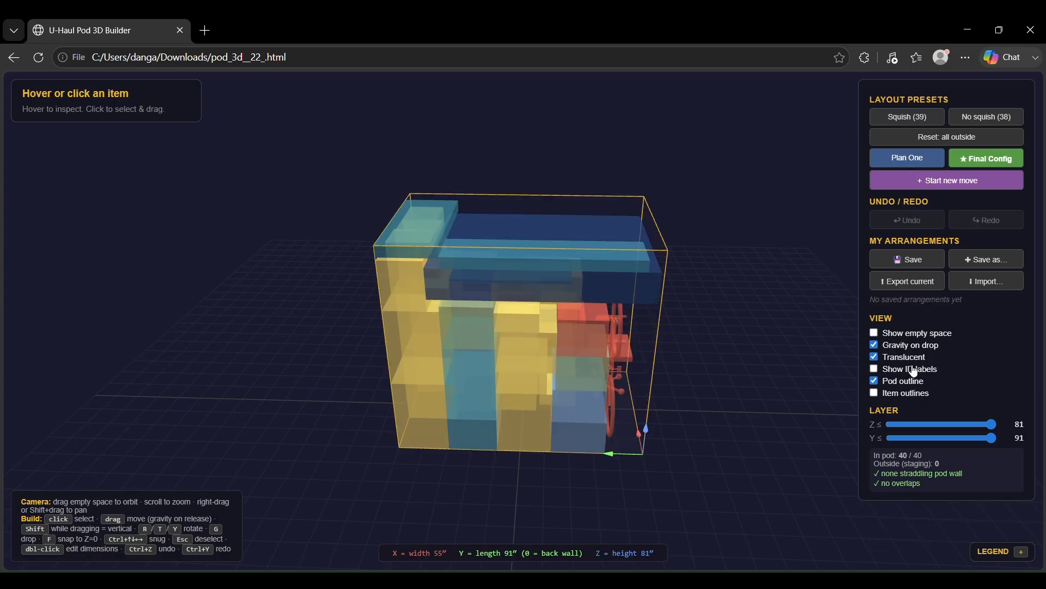
{"action": "left_click", "coordinate": [914, 374]}
{"action": "left_click", "coordinate": [905, 395]}
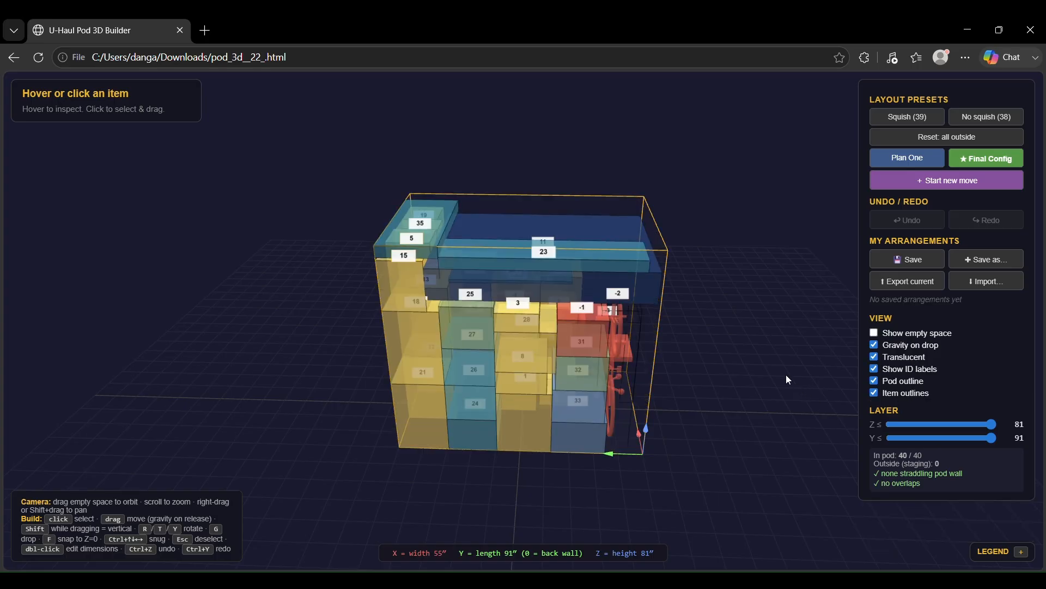
{"action": "left_click_drag", "start_coordinate": [787, 375], "coordinate": [583, 461]}
{"action": "mouse_move", "coordinate": [526, 324]}
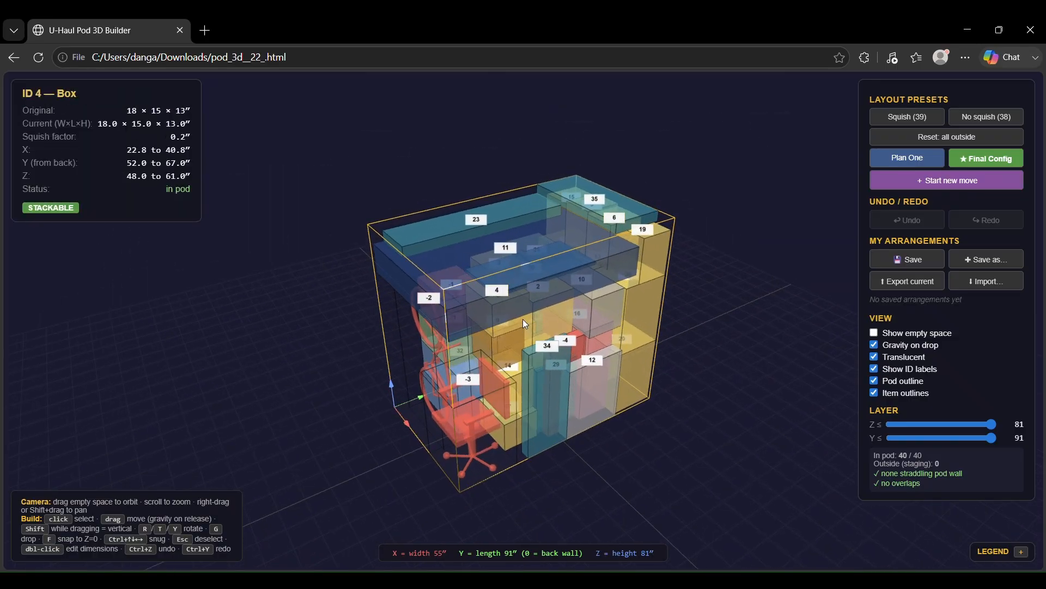
Step: Nudge the bed to about X -3.1 and Y 19.3, and view the dimension settings of the bed and the divider without editing them
{"action": "mouse_move", "coordinate": [569, 282]}
{"action": "left_mouse_down"}
{"action": "mouse_move", "coordinate": [584, 331]}
{"action": "mouse_move", "coordinate": [688, 374]}
{"action": "mouse_move", "coordinate": [595, 337]}
{"action": "mouse_move", "coordinate": [693, 345]}
{"action": "mouse_move", "coordinate": [672, 335]}
{"action": "mouse_move", "coordinate": [596, 306]}
{"action": "mouse_move", "coordinate": [590, 326]}
{"action": "mouse_move", "coordinate": [653, 338]}
{"action": "mouse_move", "coordinate": [661, 310]}
{"action": "mouse_move", "coordinate": [590, 338]}
{"action": "mouse_move", "coordinate": [645, 311]}
{"action": "mouse_move", "coordinate": [567, 302]}
{"action": "mouse_move", "coordinate": [577, 292]}
{"action": "left_mouse_up"}
{"action": "double_click", "coordinate": [576, 292]}
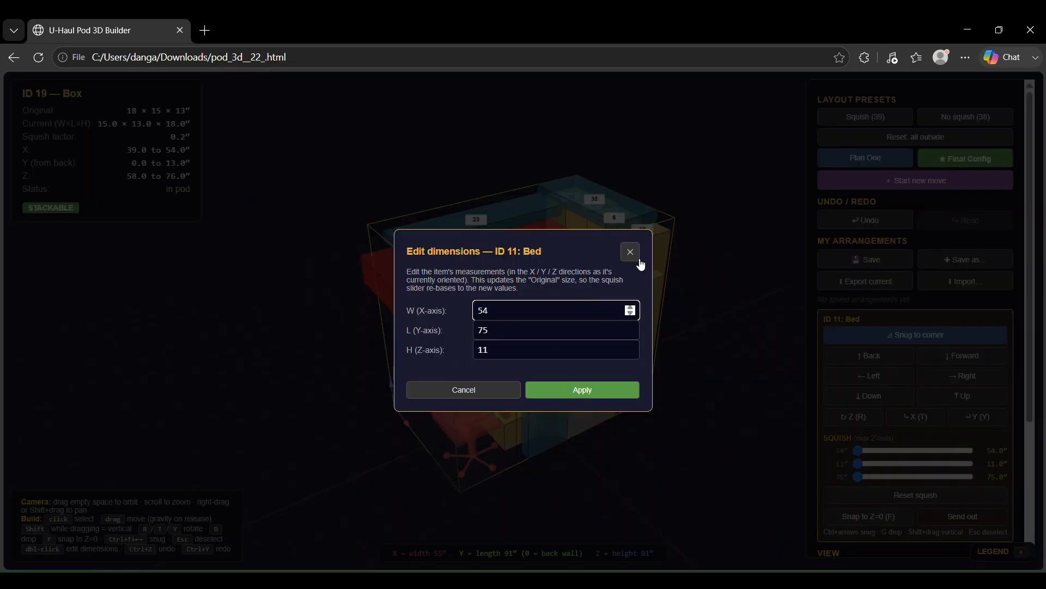
{"action": "left_click", "coordinate": [633, 254]}
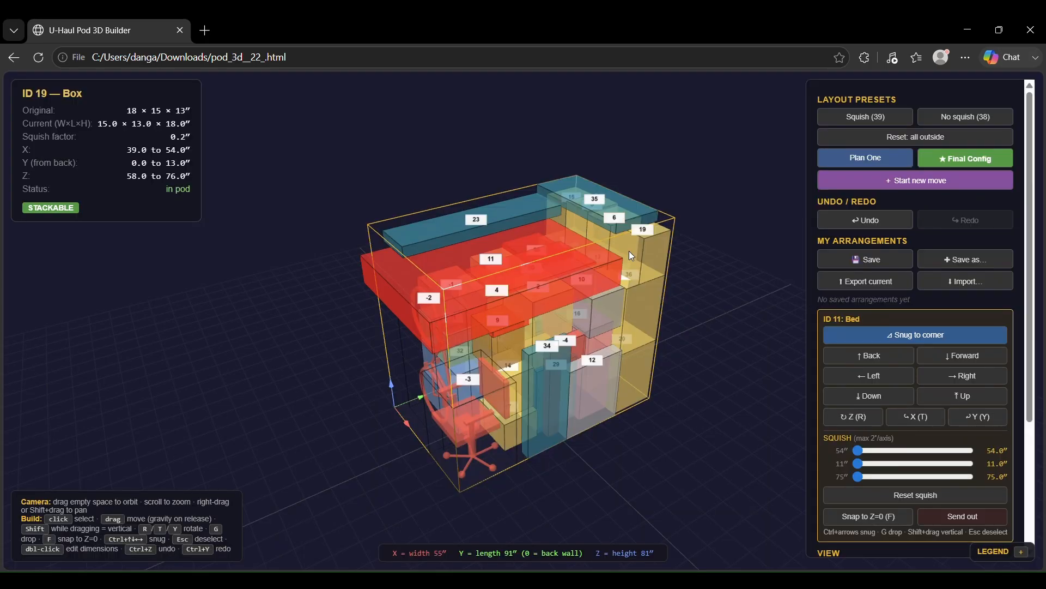
{"action": "double_click", "coordinate": [518, 219]}
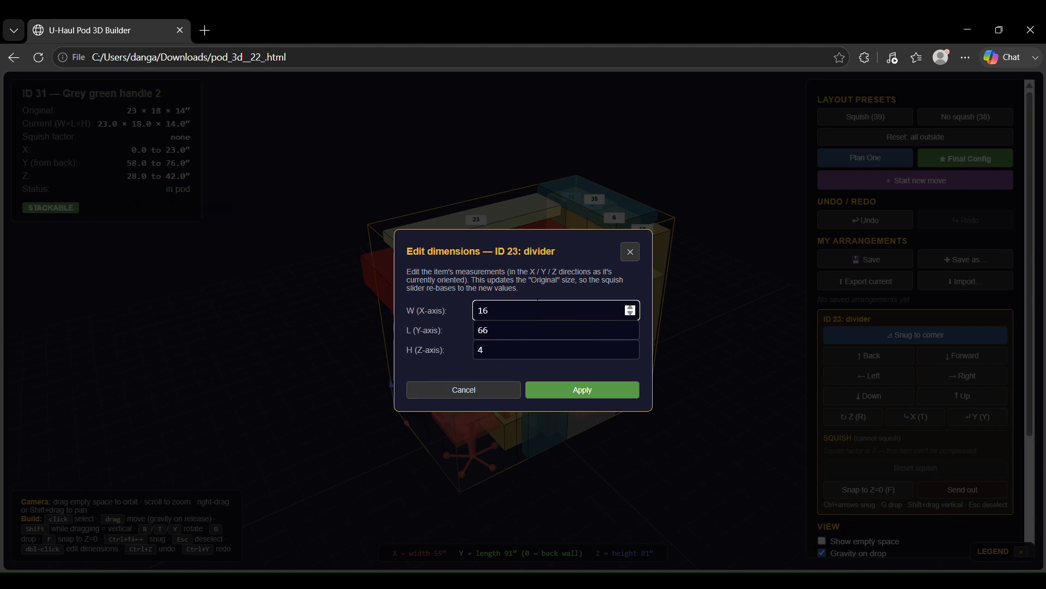
{"action": "left_click", "coordinate": [638, 253]}
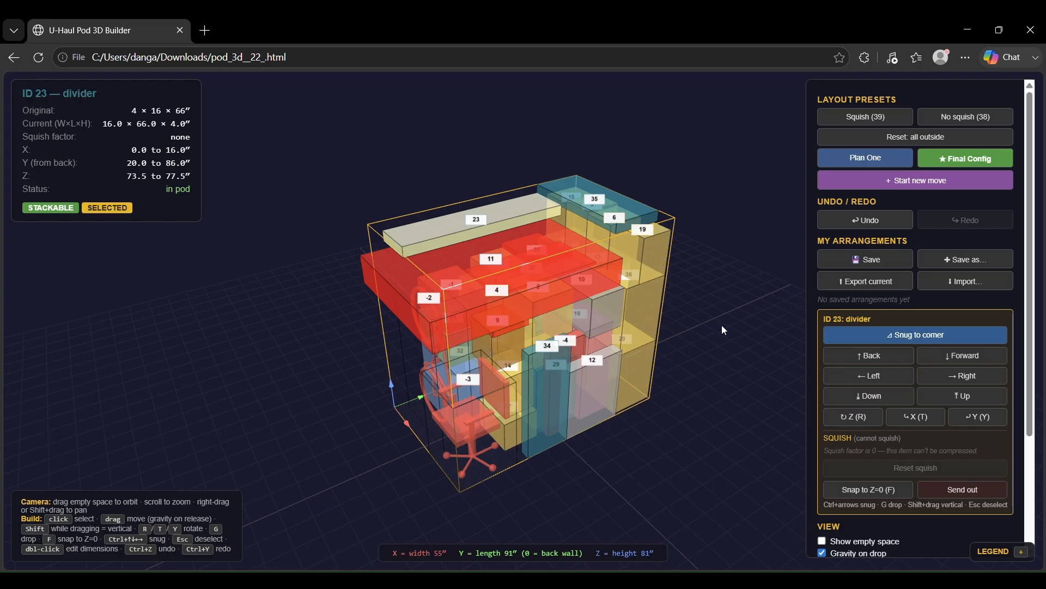
Step: Shift the bed to about X 1.7 and Y 13.8, and inspect its fit from above and from the pod's front
{"action": "scroll", "coordinate": [899, 335], "scroll_direction": "down", "scroll_amount": 3}
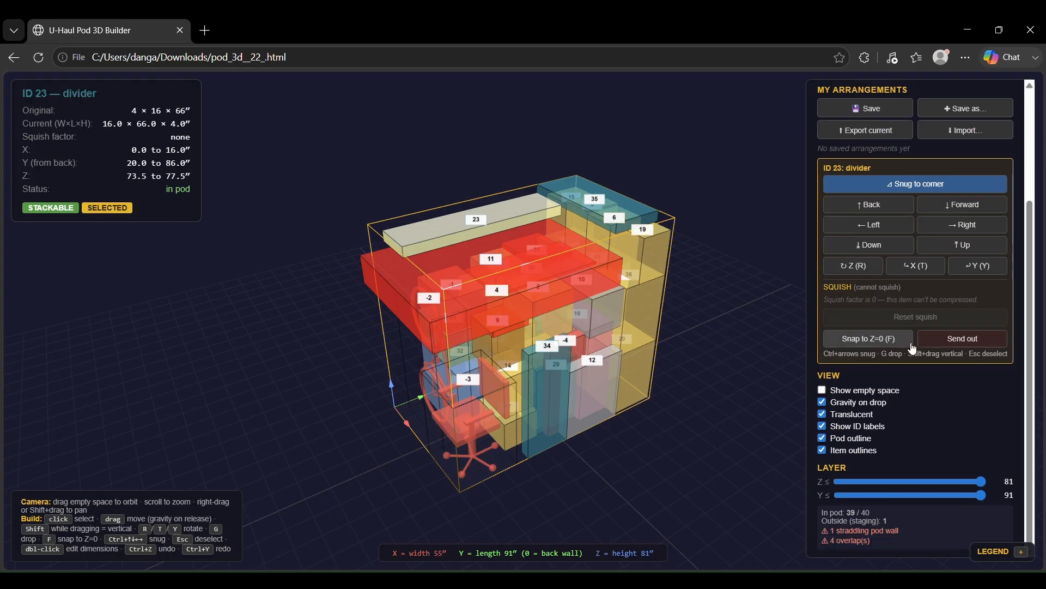
{"action": "left_click_drag", "start_coordinate": [708, 374], "coordinate": [531, 351]}
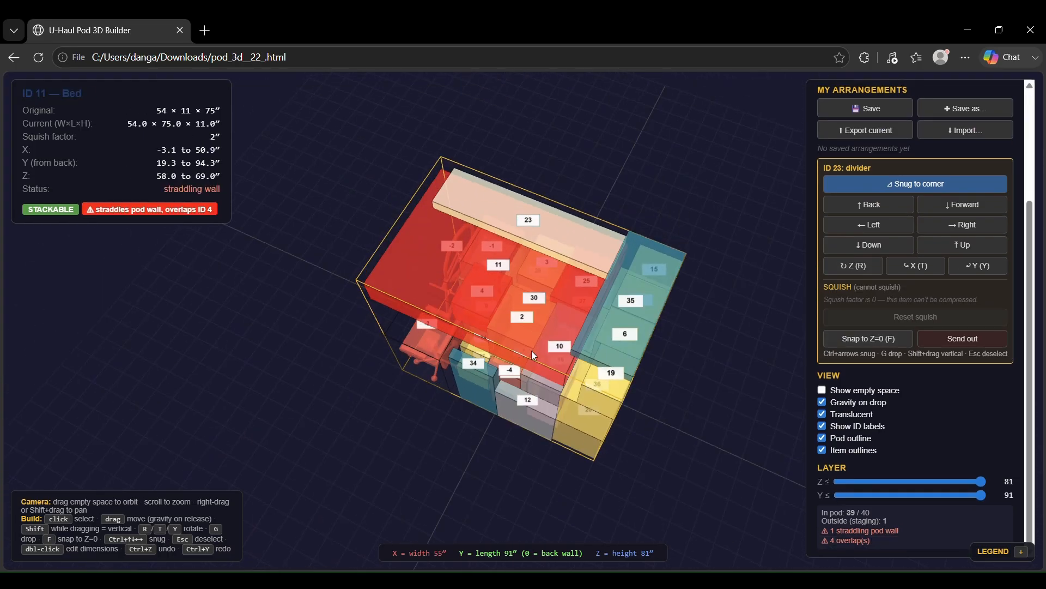
{"action": "left_click", "coordinate": [554, 392]}
{"action": "left_click_drag", "start_coordinate": [420, 463], "coordinate": [581, 393]}
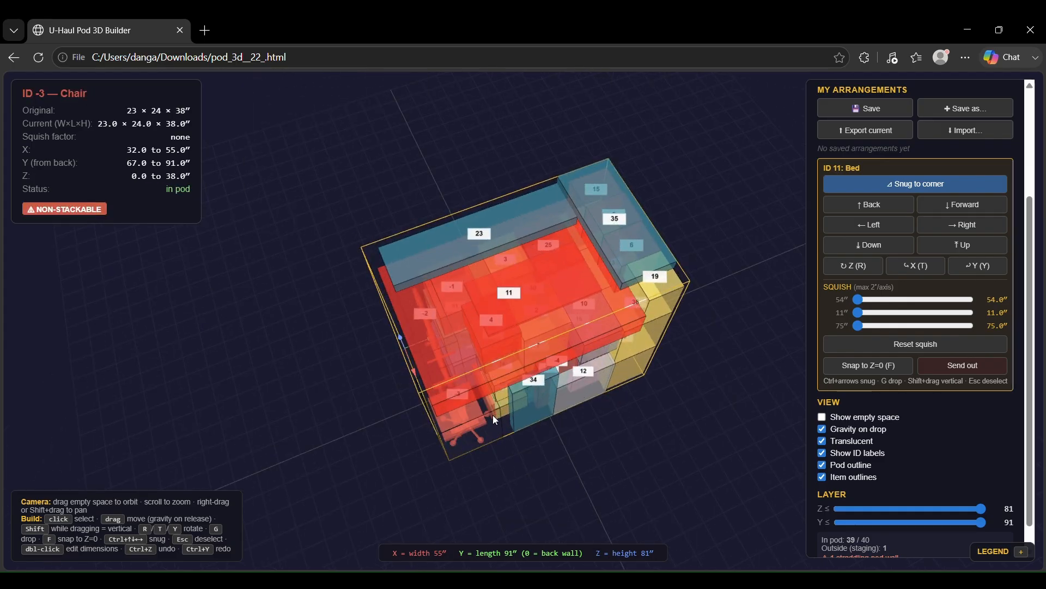
{"action": "left_click_drag", "start_coordinate": [492, 414], "coordinate": [744, 315]}
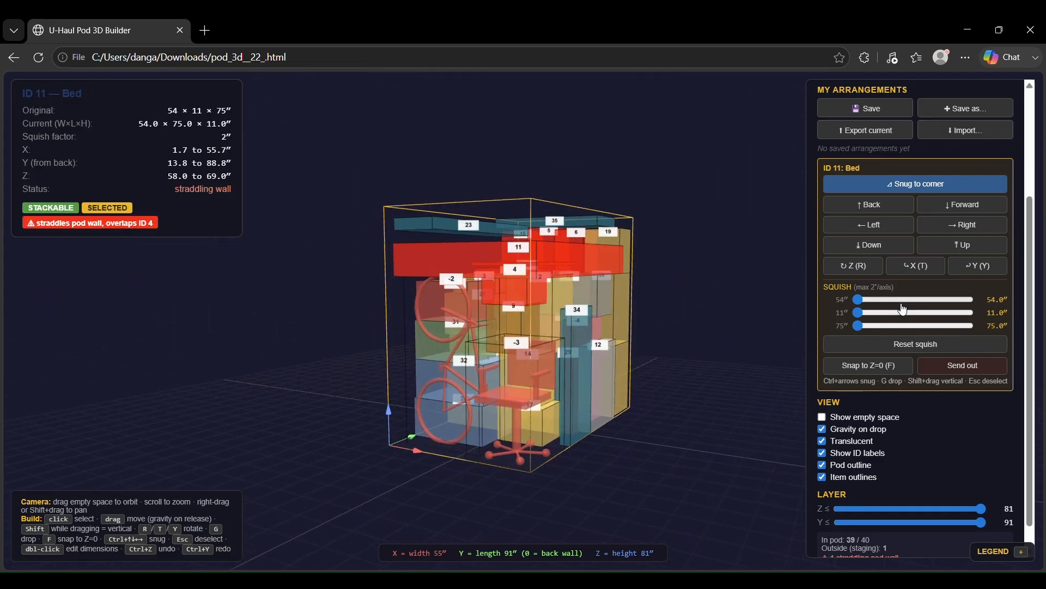
{"action": "scroll", "coordinate": [958, 319], "scroll_direction": "up", "scroll_amount": 3}
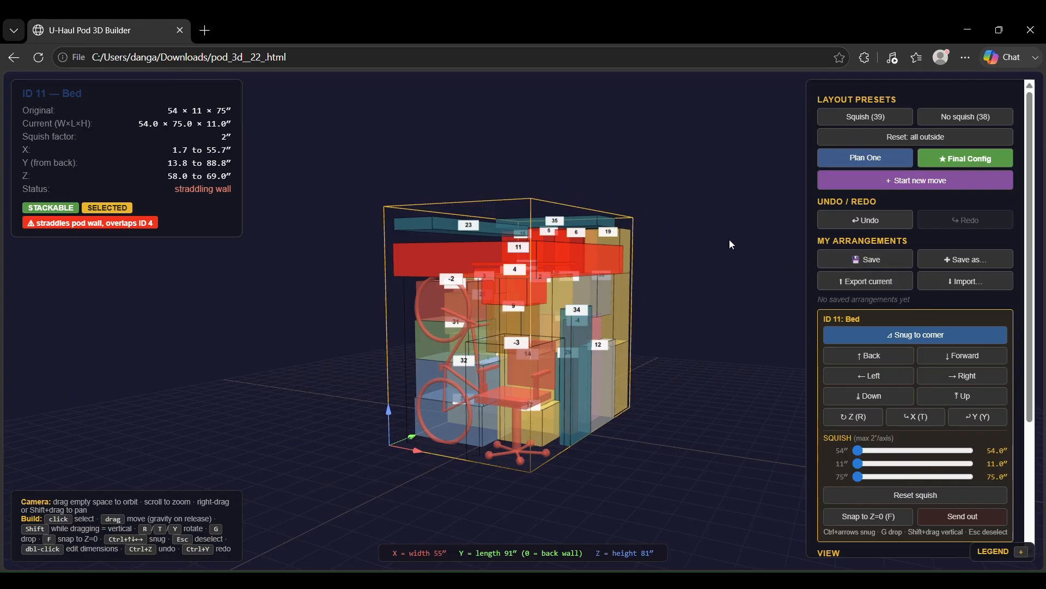
{"action": "left_click_drag", "start_coordinate": [722, 269], "coordinate": [741, 315]}
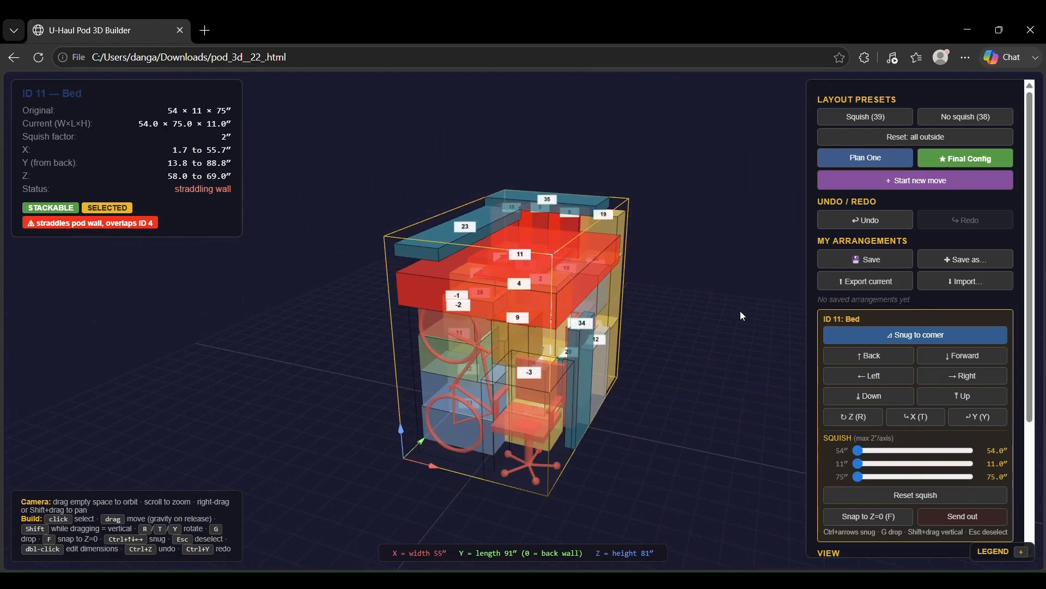